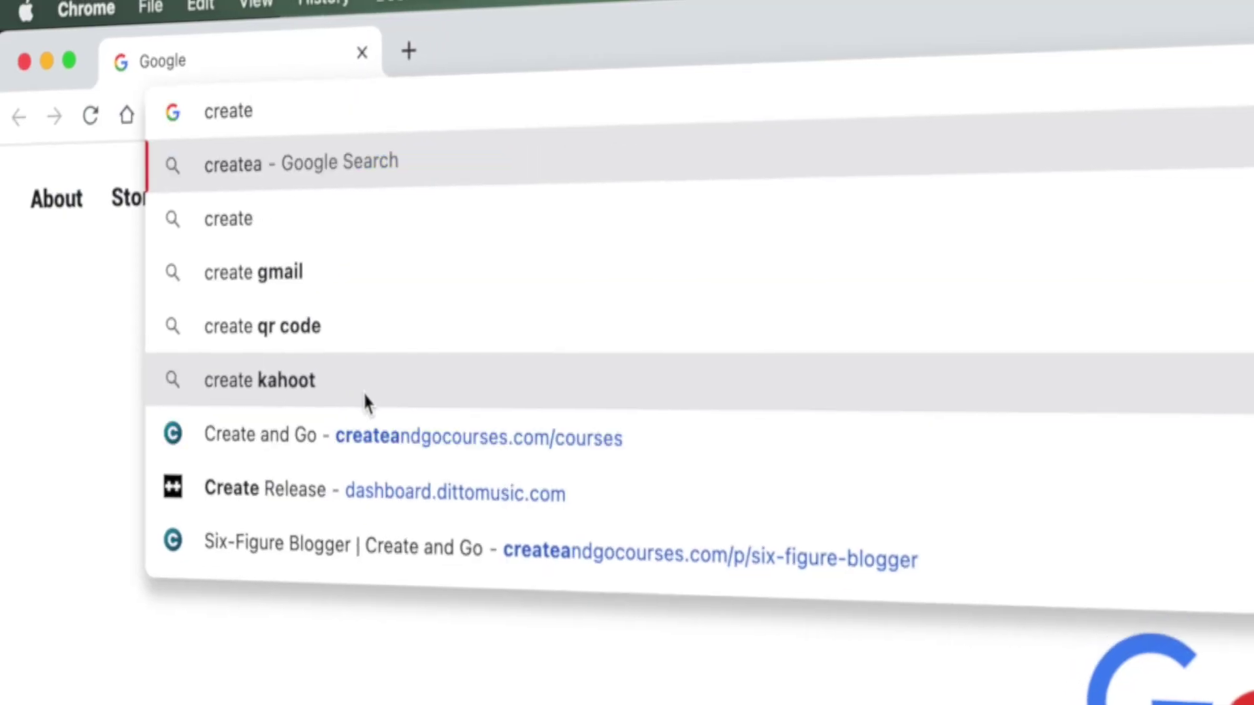
# Step: Load the Hostinger offer page and check out Premium Web Hosting on a 12-month plan
pyautogui.write('aprowebsite.com/hostinger')
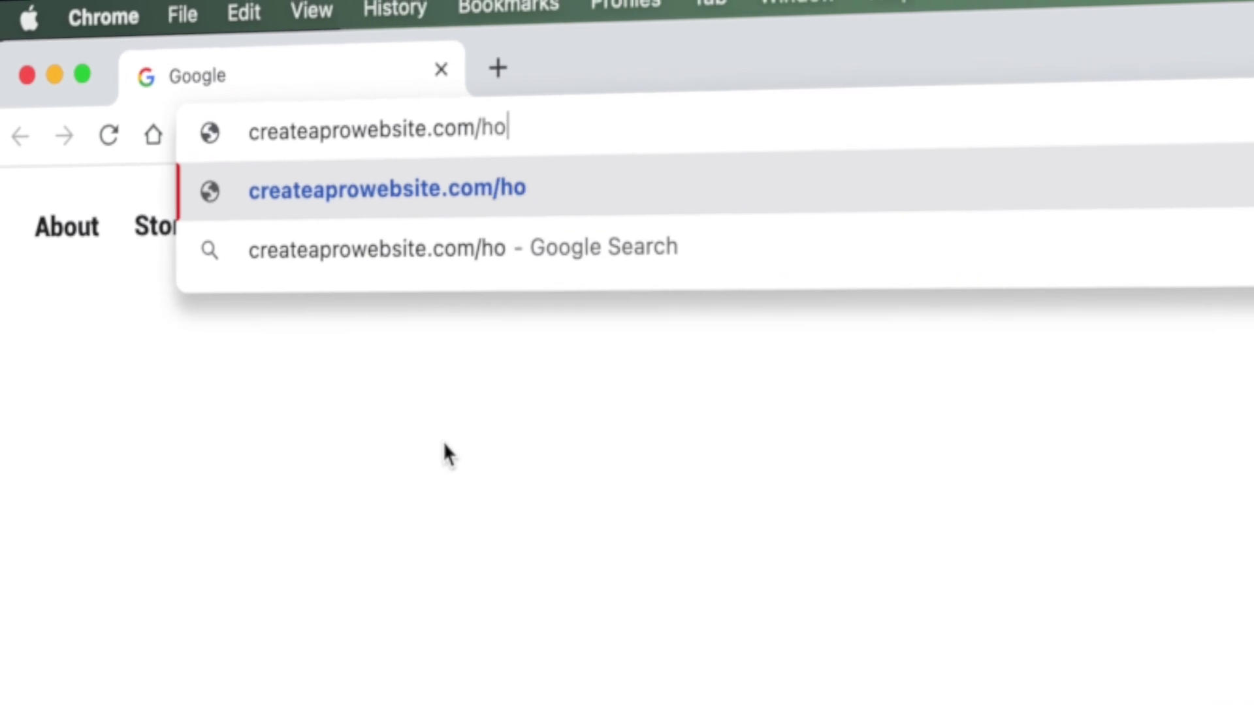
pyautogui.press('Return')
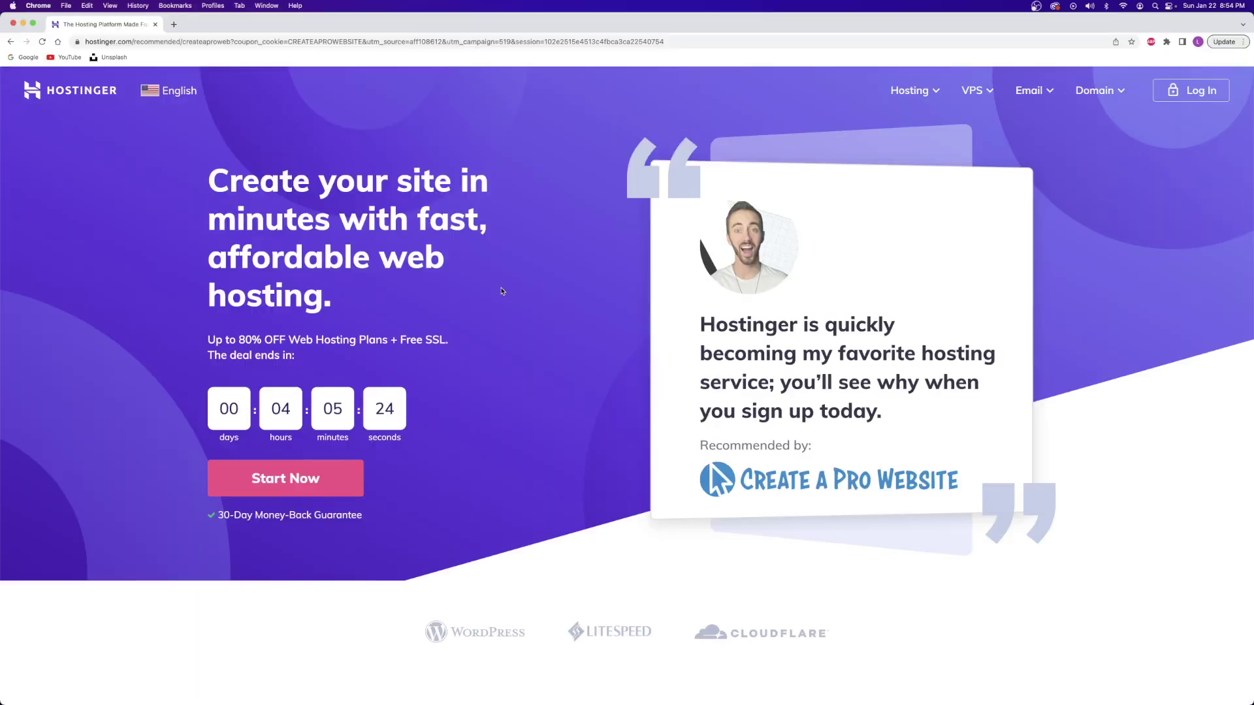
pyautogui.scroll(-10, 553, 308)
pyautogui.scroll(-5, 600, 190)
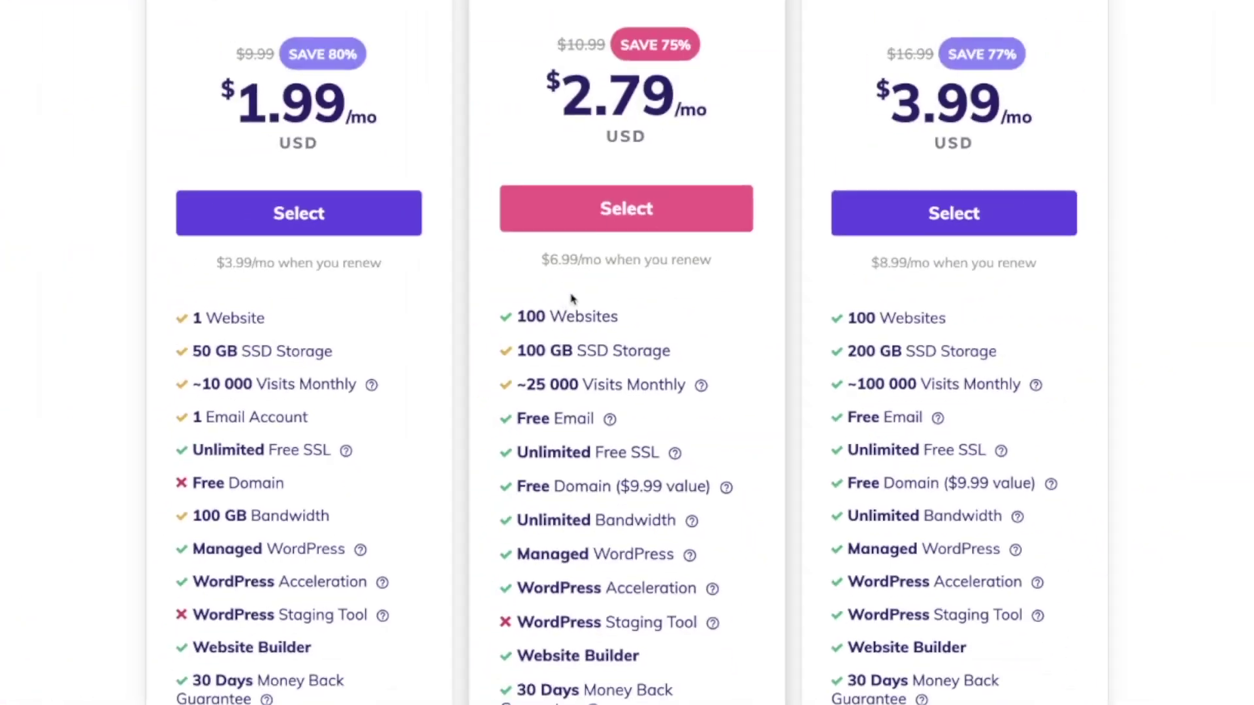
pyautogui.click(615, 347)
pyautogui.click(444, 299)
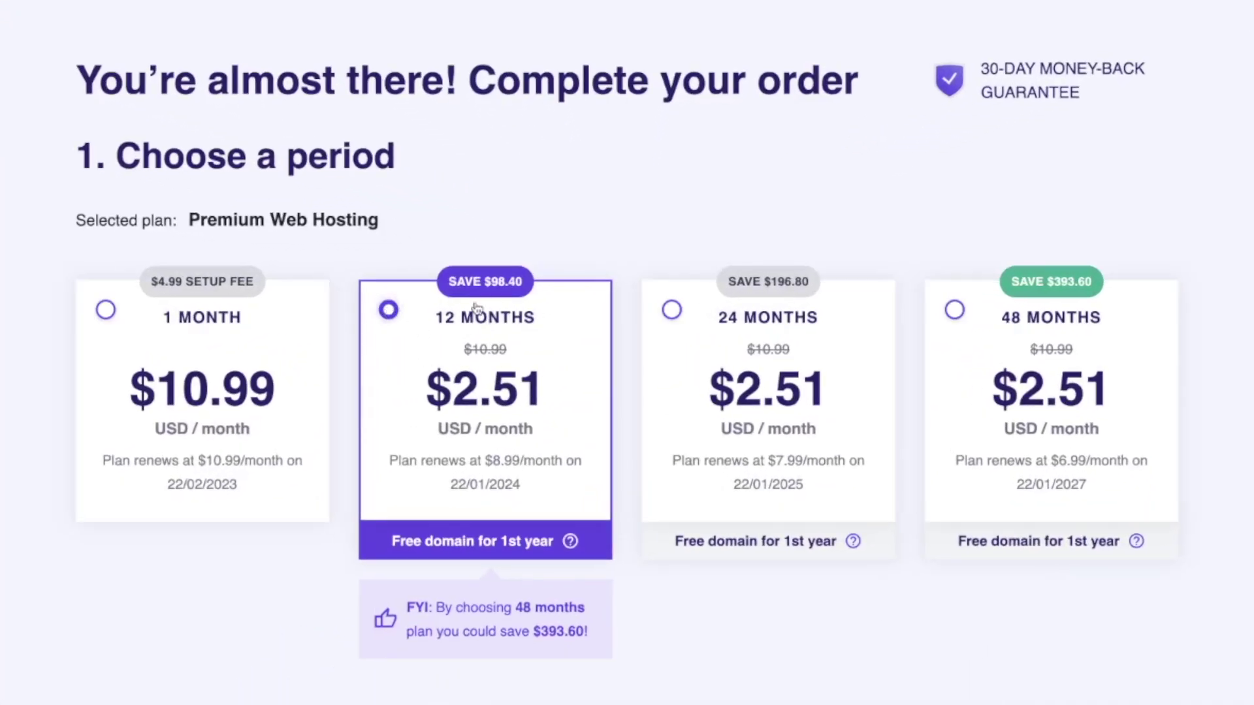
pyautogui.scroll(-8, 405, 457)
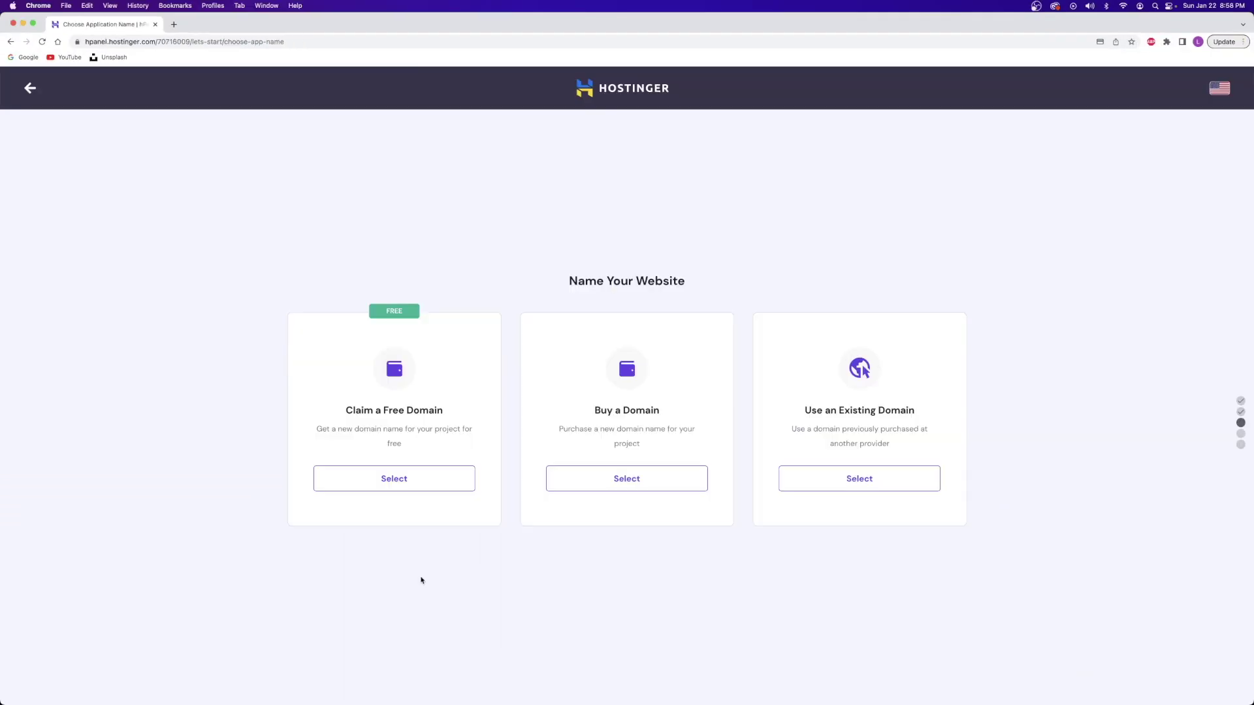
# Step: Claim the free domain included with the Premium hosting plan
pyautogui.click(386, 480)
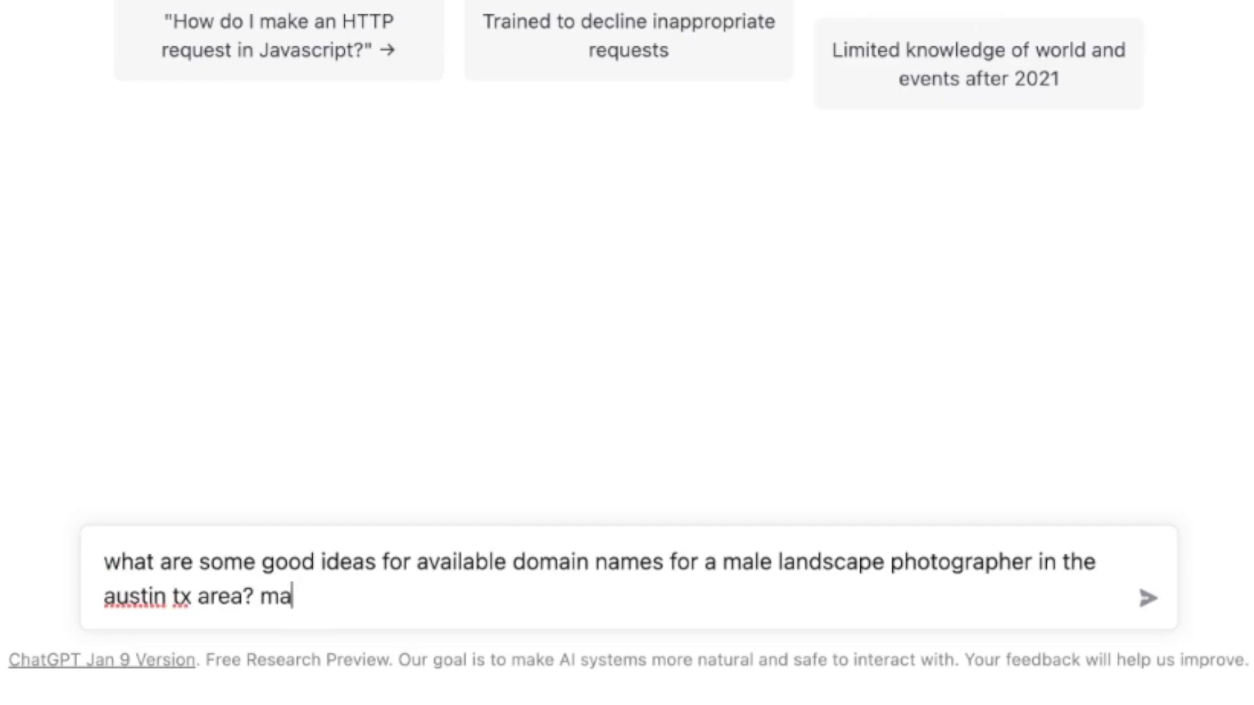
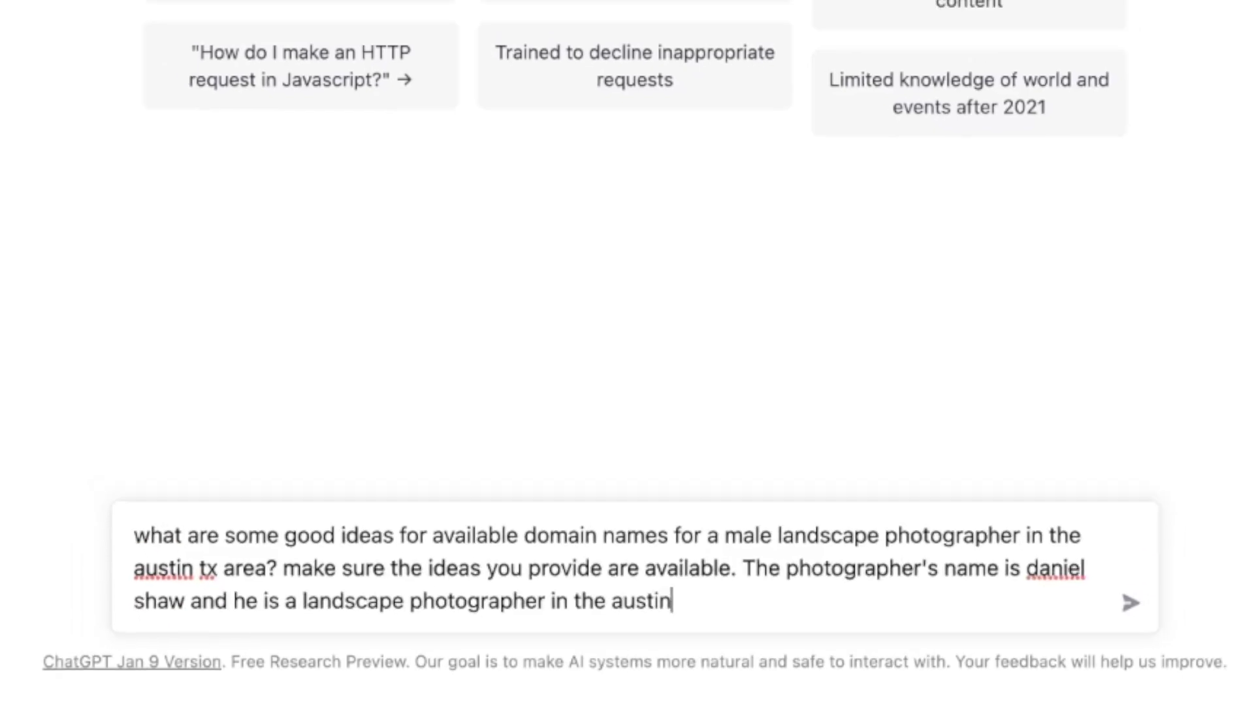
# Step: Ask ChatGPT for available Austin landscape photographer domain names, then shorter surname-based ones
pyautogui.press('Return')
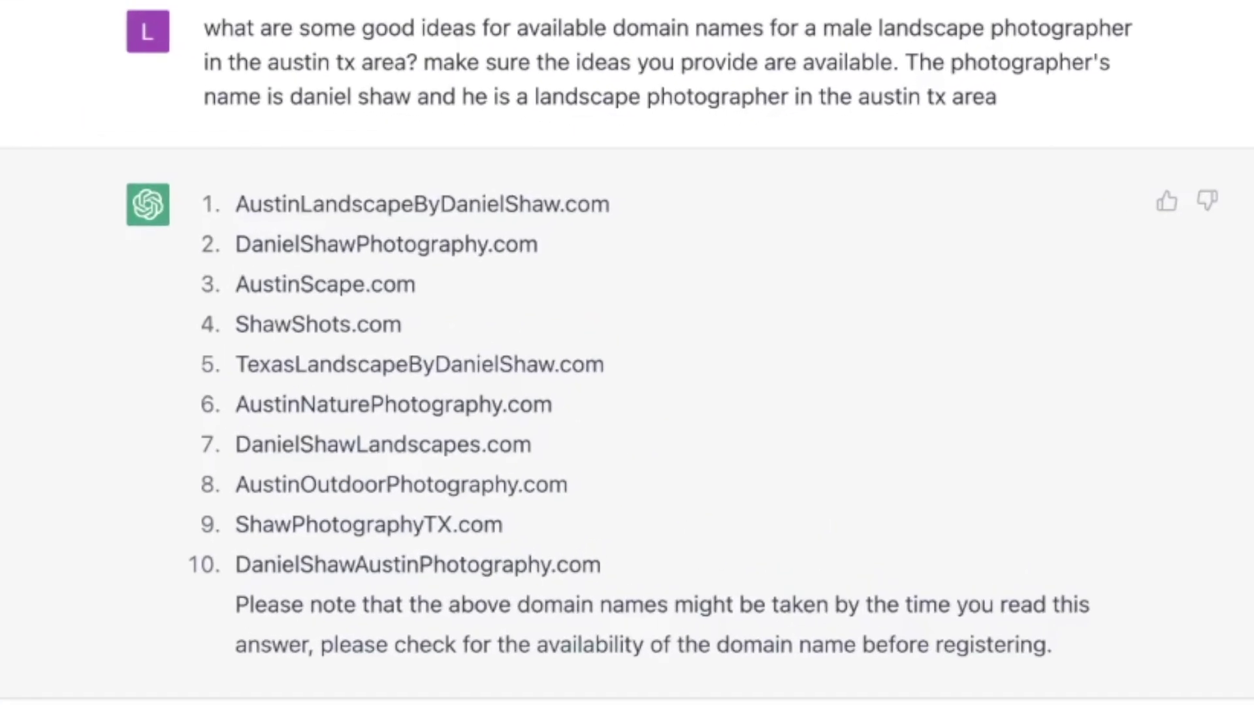
pyautogui.write('please provide more domain names for the photogra')
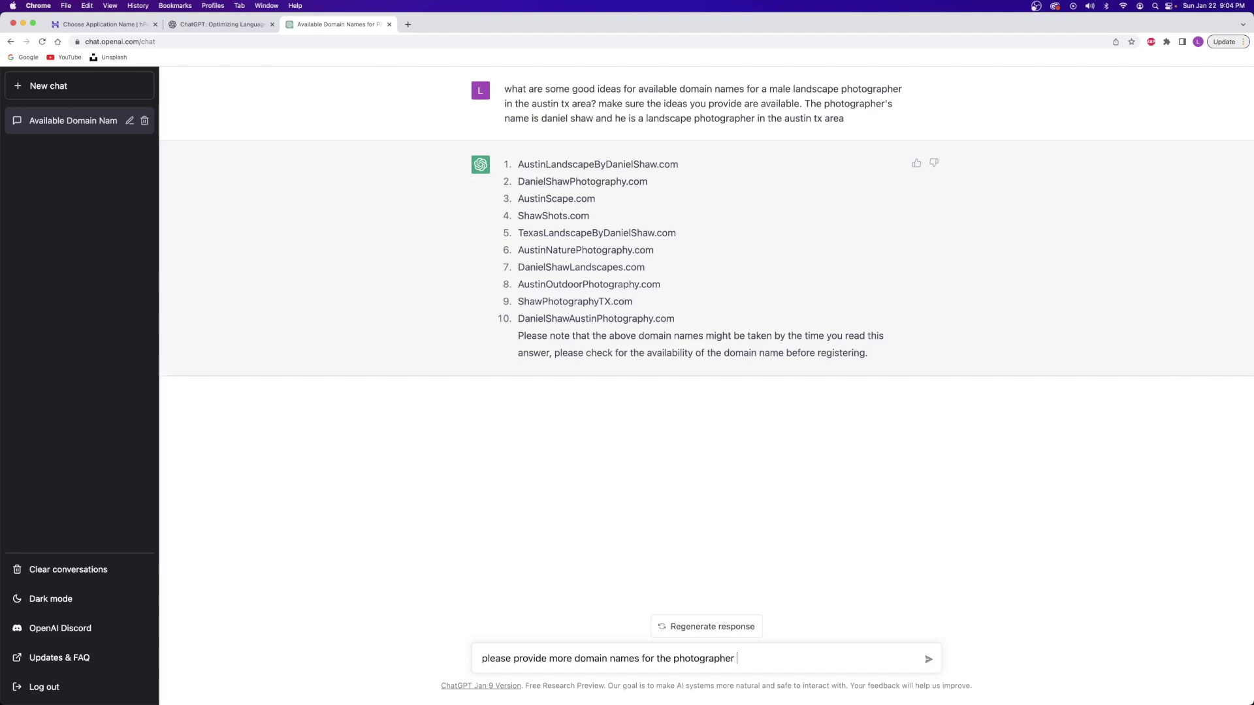
pyautogui.write("pher's last name")
pyautogui.press('Return')
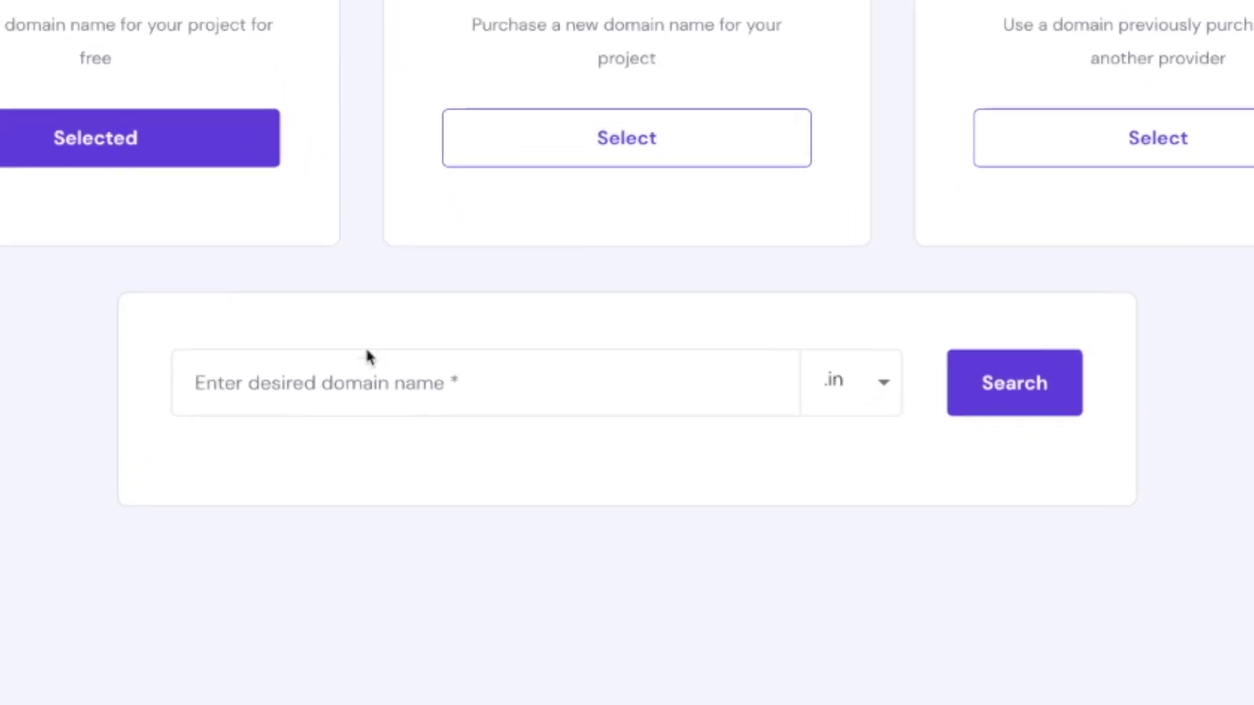
# Step: Search Hostinger for shawshotz.com to confirm it is available as the free domain
pyautogui.click(367, 355)
pyautogui.write('shawshotz')
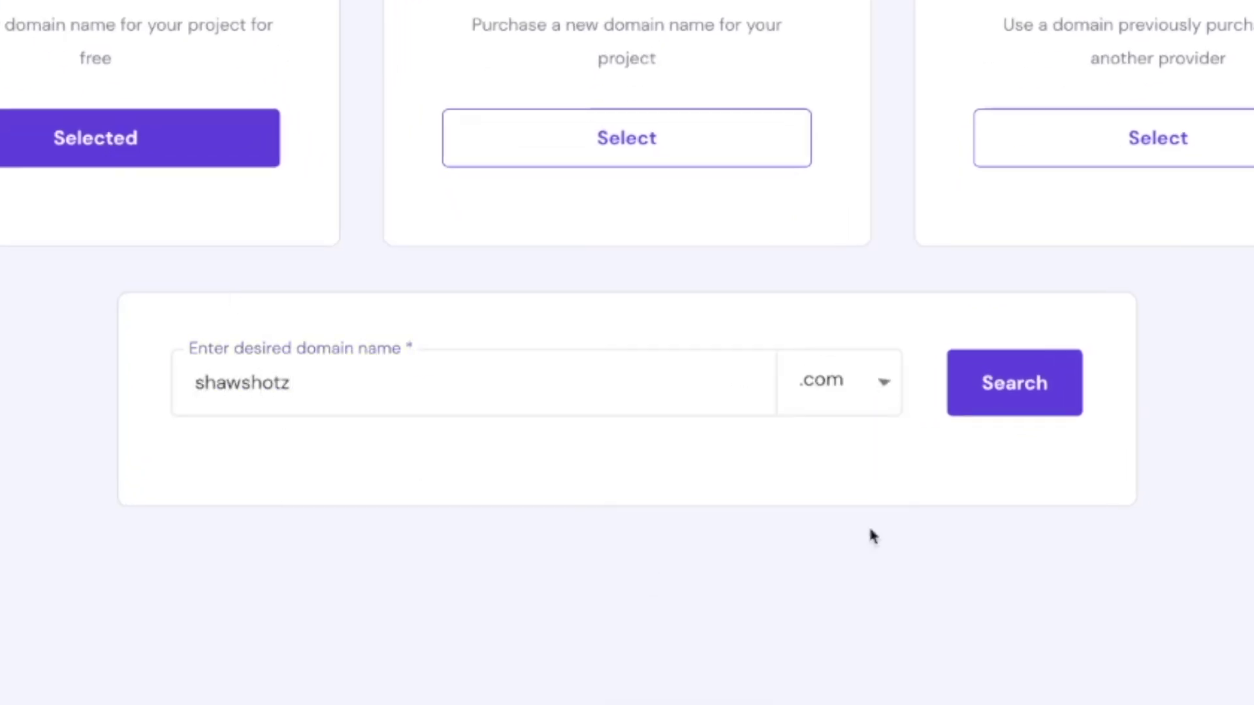
pyautogui.click(1064, 391)
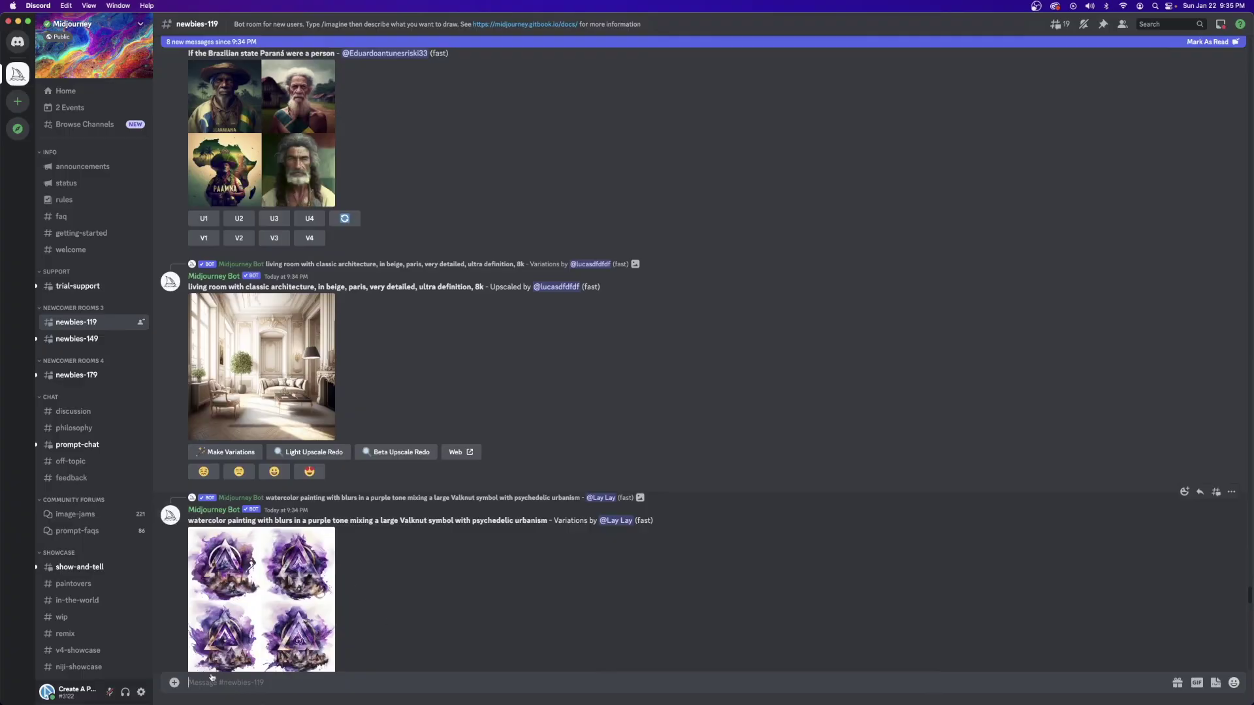
# Step: Generate a Midjourney grid for 'minimalistic website design for a photographer portfolio website' and enlarge it
pyautogui.write('/imagine')
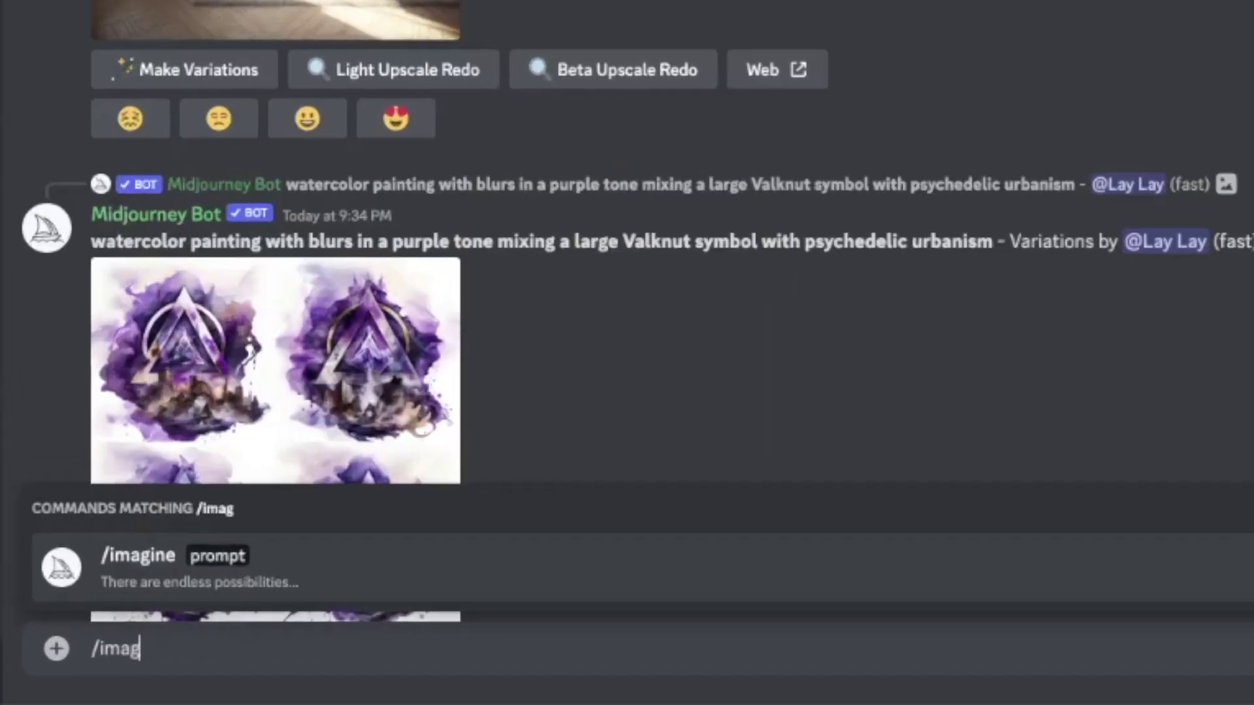
pyautogui.press('Tab')
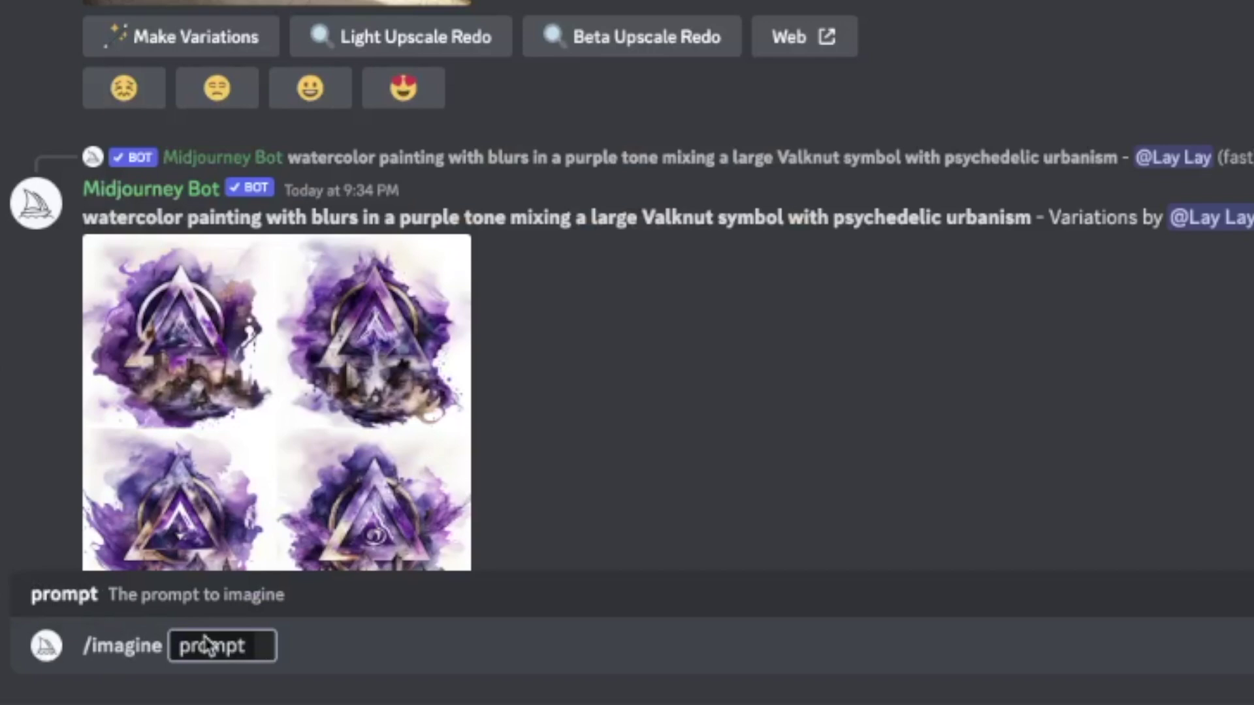
pyautogui.write('minimalistic website desi')
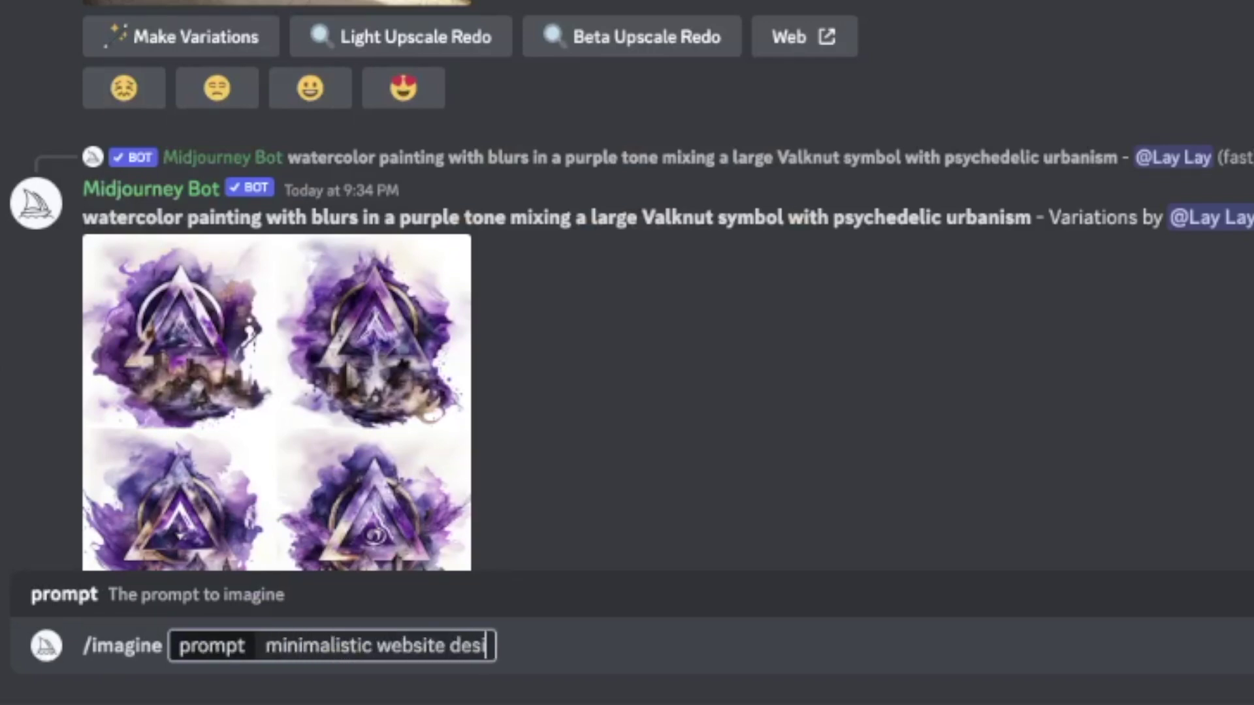
pyautogui.write('gn for a photographer portfo')
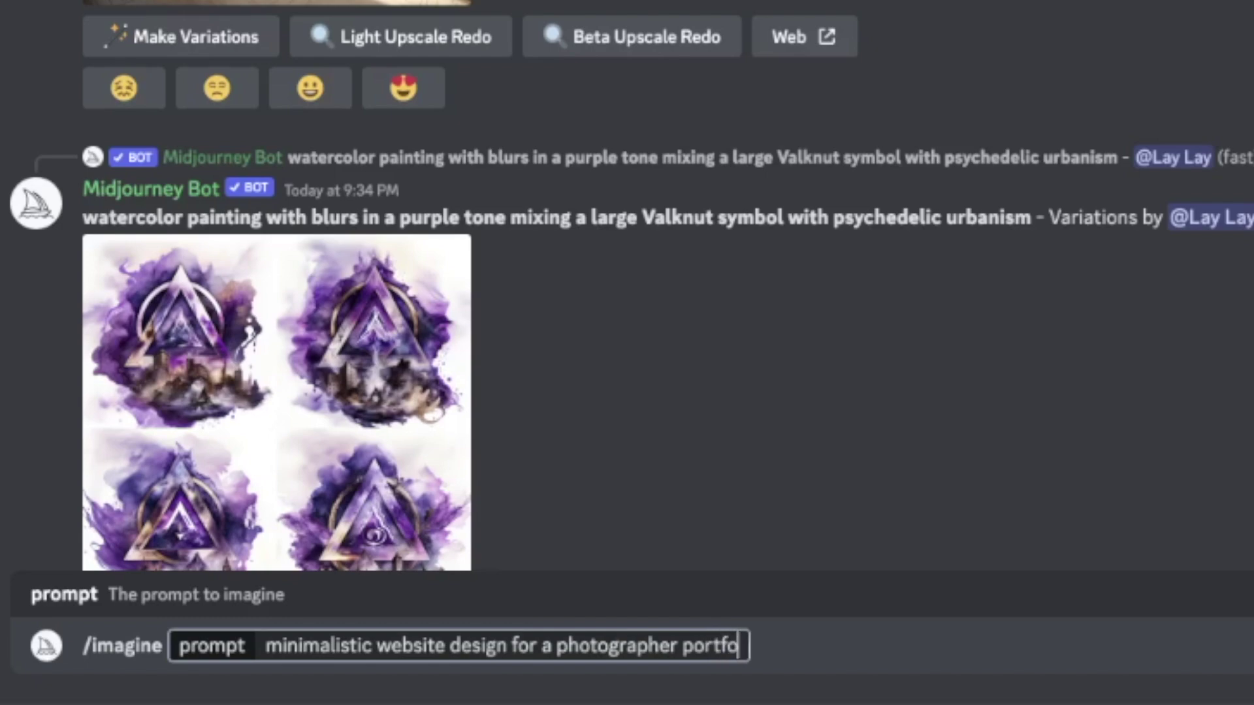
pyautogui.write('lio website')
pyautogui.press('Return')
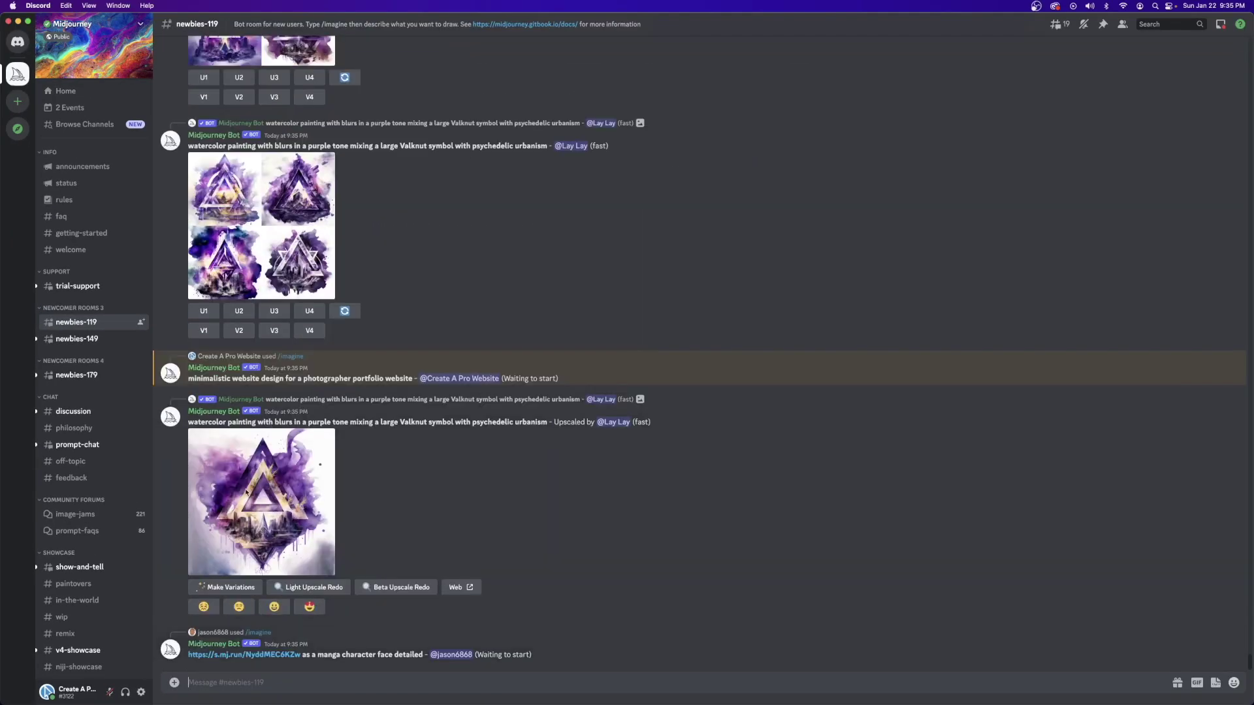
pyautogui.scroll(3, 245, 492)
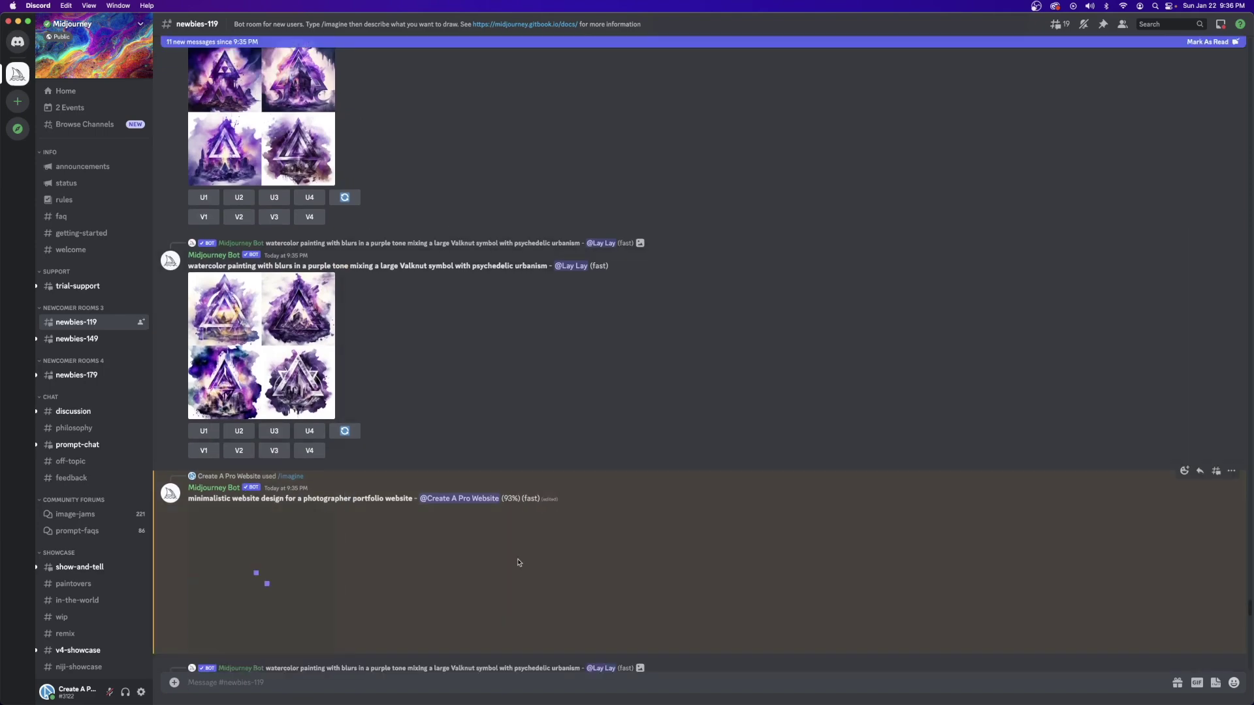
pyautogui.click(241, 504)
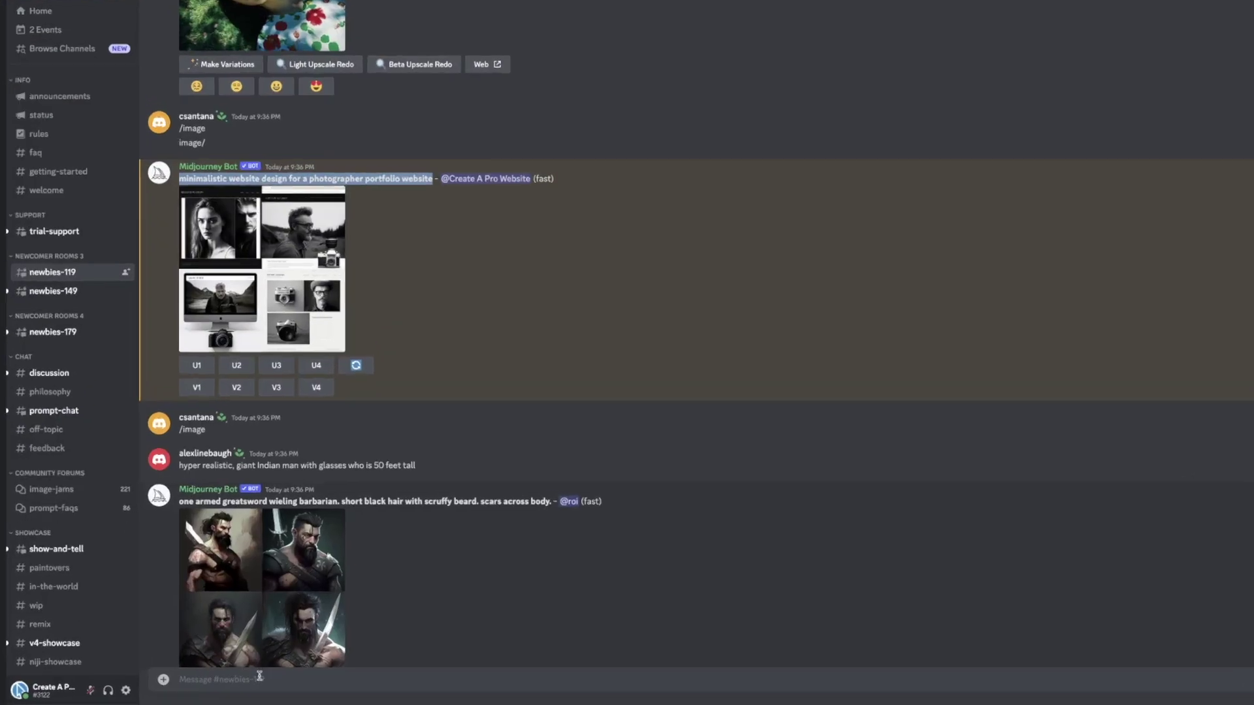
# Step: Rerun the portfolio prompt with white, blue, dark grey and --s 20000 --upbeta, then inspect the grid
pyautogui.write('/imagin')
pyautogui.press('Tab')
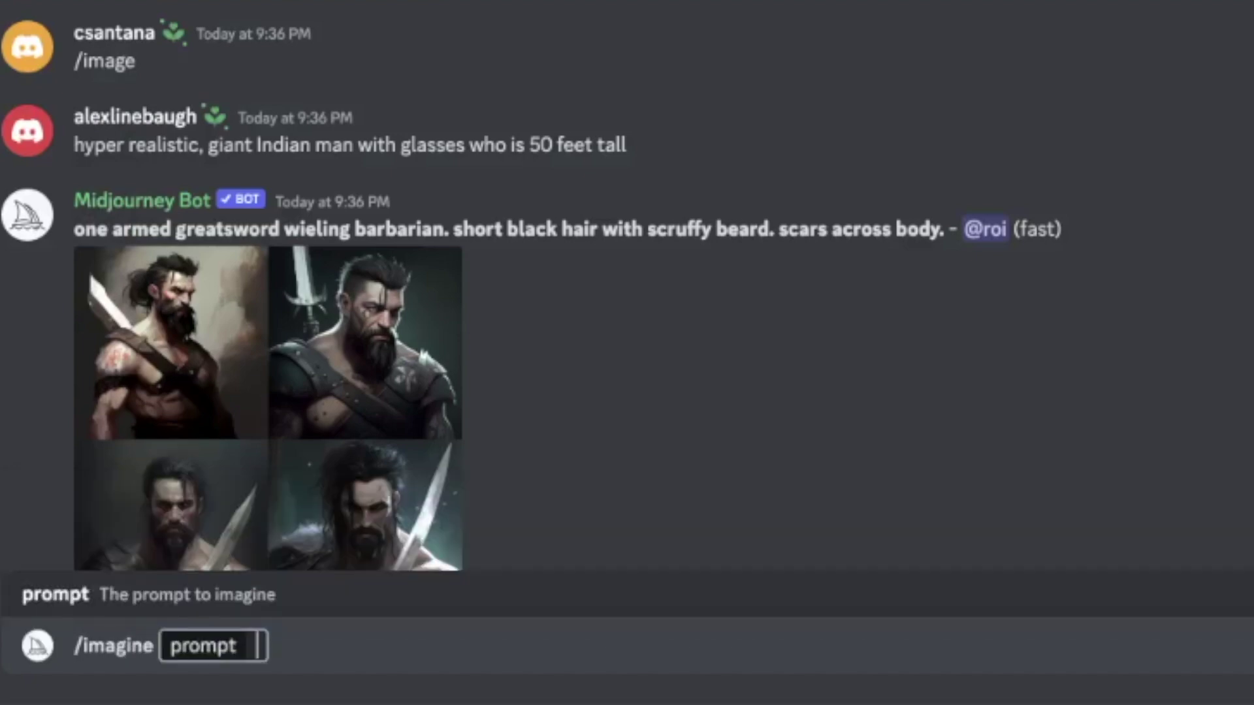
pyautogui.write('minimalistic website design for a photographer portfolio website')
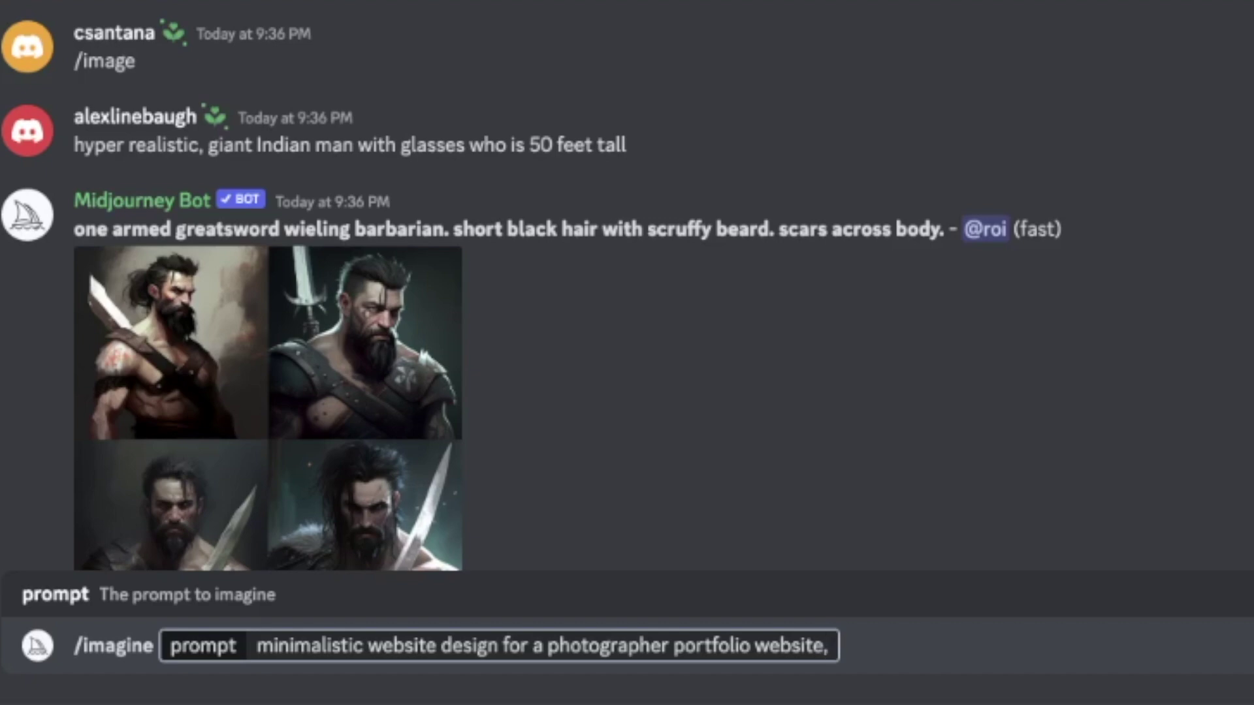
pyautogui.write(',')
pyautogui.write(' wh')
pyautogui.write('ite, blue, d')
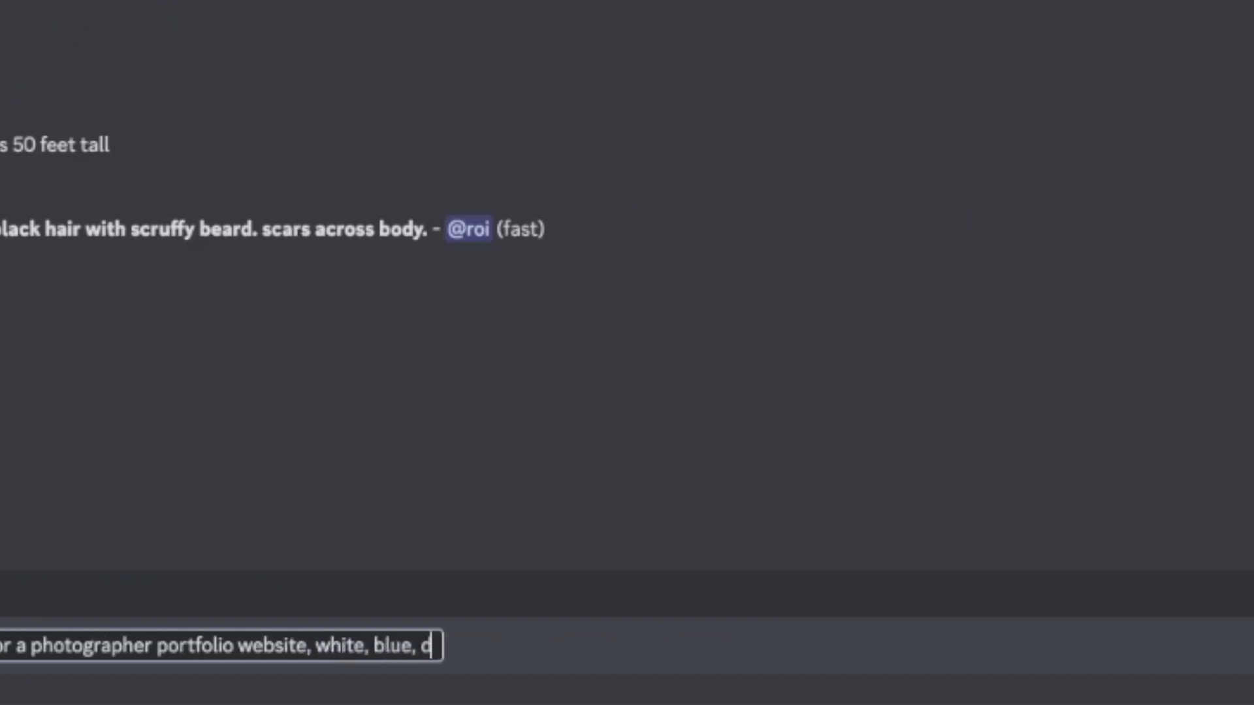
pyautogui.write('ark grey, black, ux, ui, ux/ui --v 4 --stylize 500')
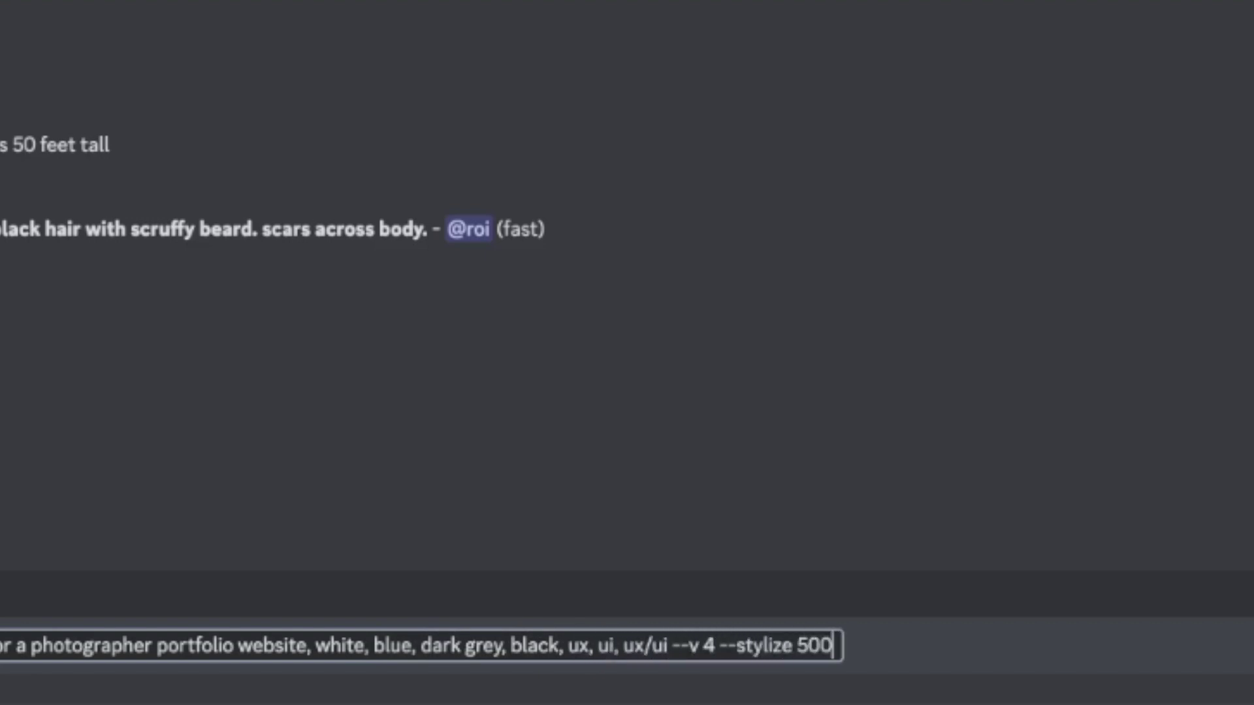
pyautogui.write('-s 20000 --upbeta')
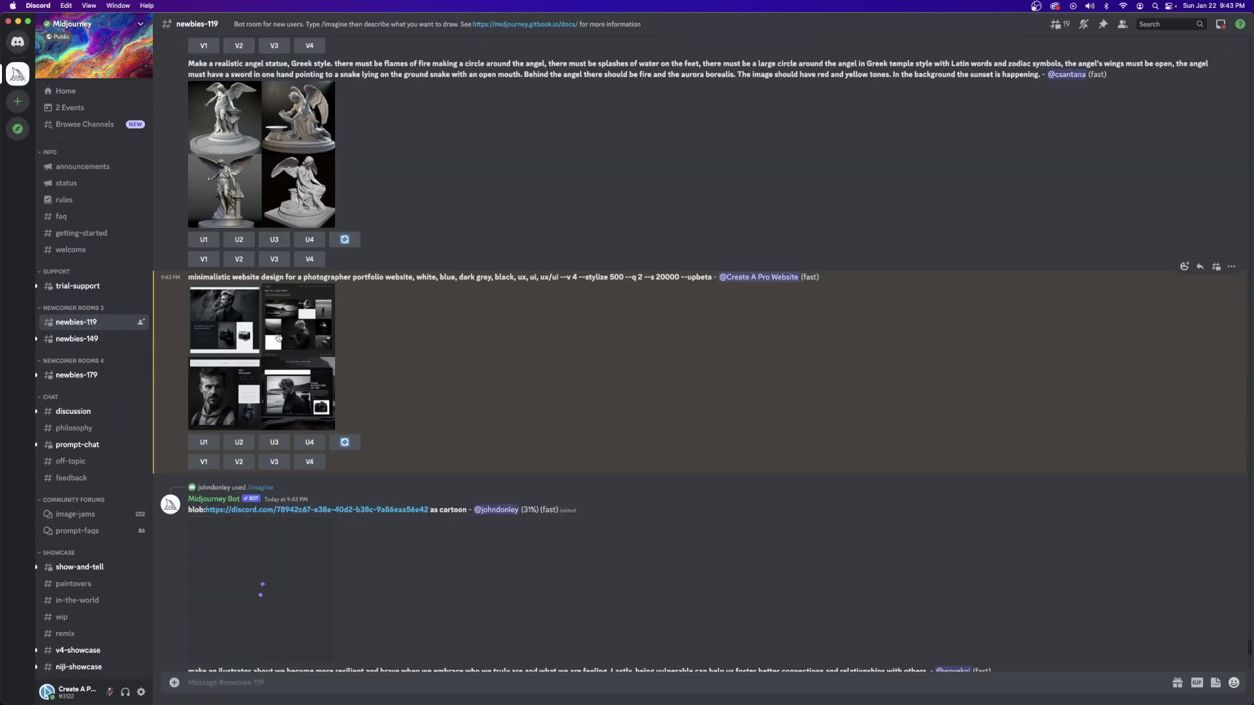
pyautogui.click(250, 330)
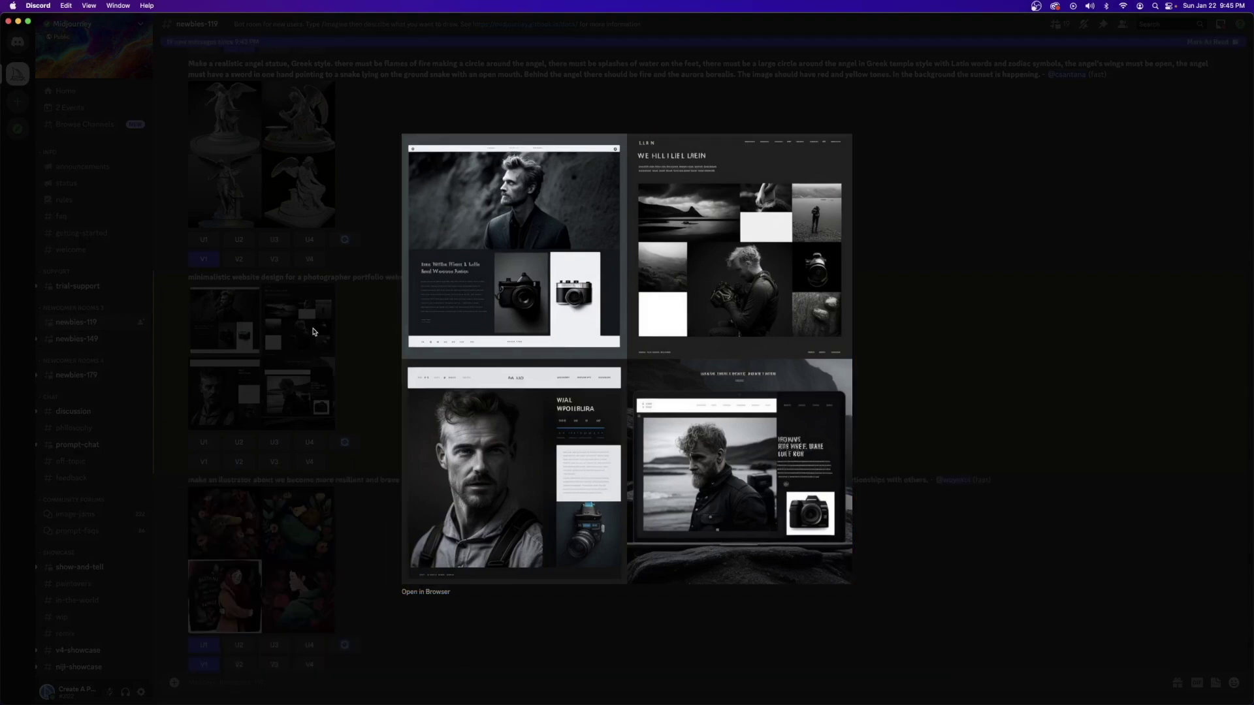
pyautogui.click(313, 331)
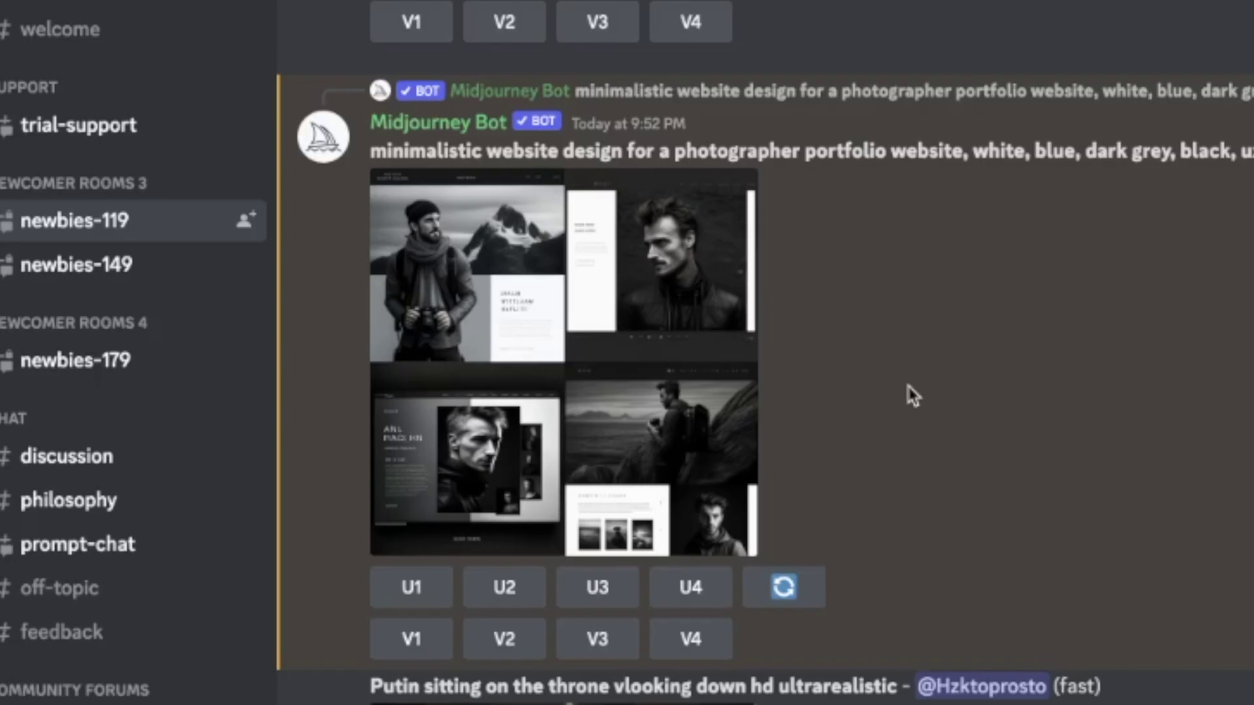
# Step: Enlarge the Midjourney grid of four black-and-white camera logo concepts
pyautogui.click(508, 318)
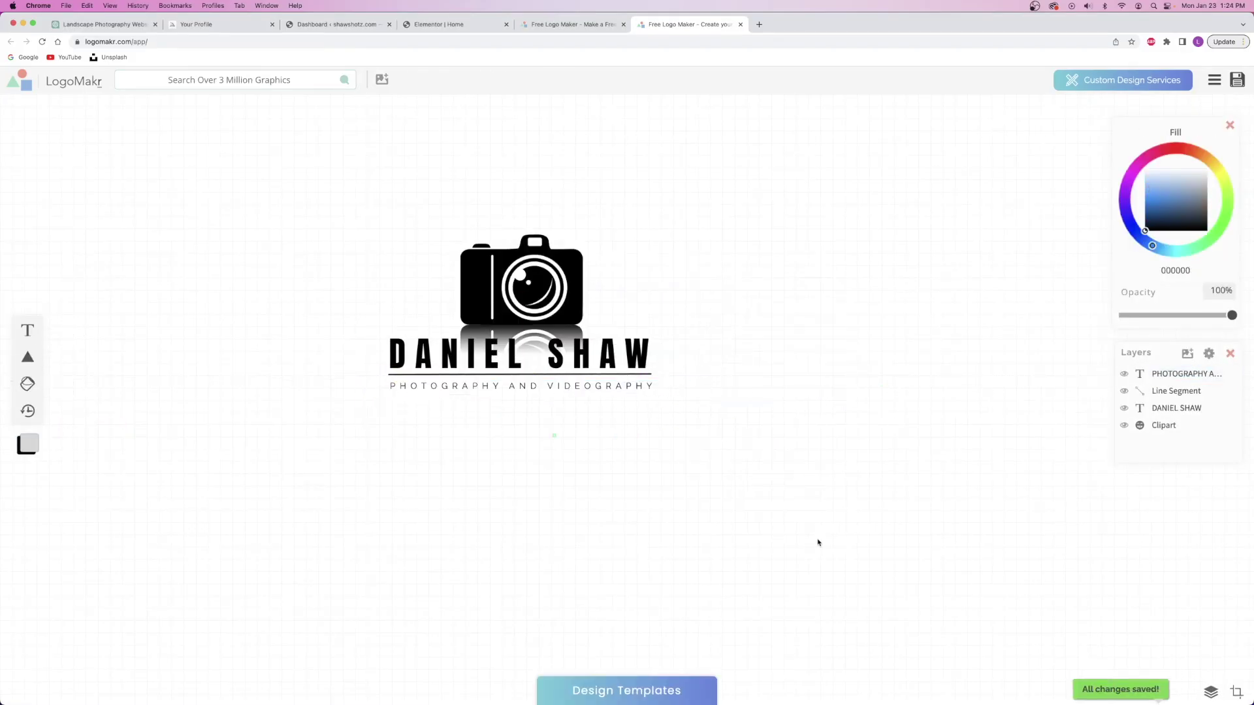
# Step: Open the download options for the finished LogoMakr camera logo
pyautogui.click(1236, 80)
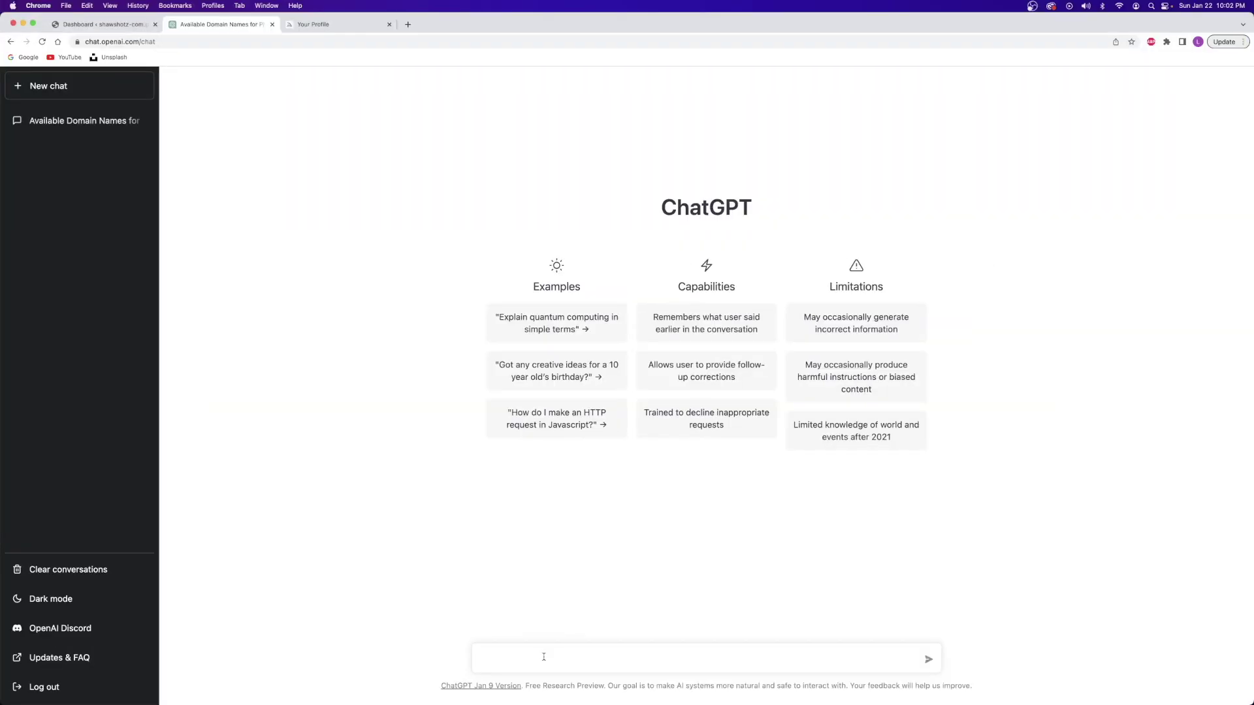
# Step: Ask ChatGPT for a website outline with hero title, tagline, CTA, features, about and contact
pyautogui.write('give me the broad outline for a website for a male landscape photographer including')
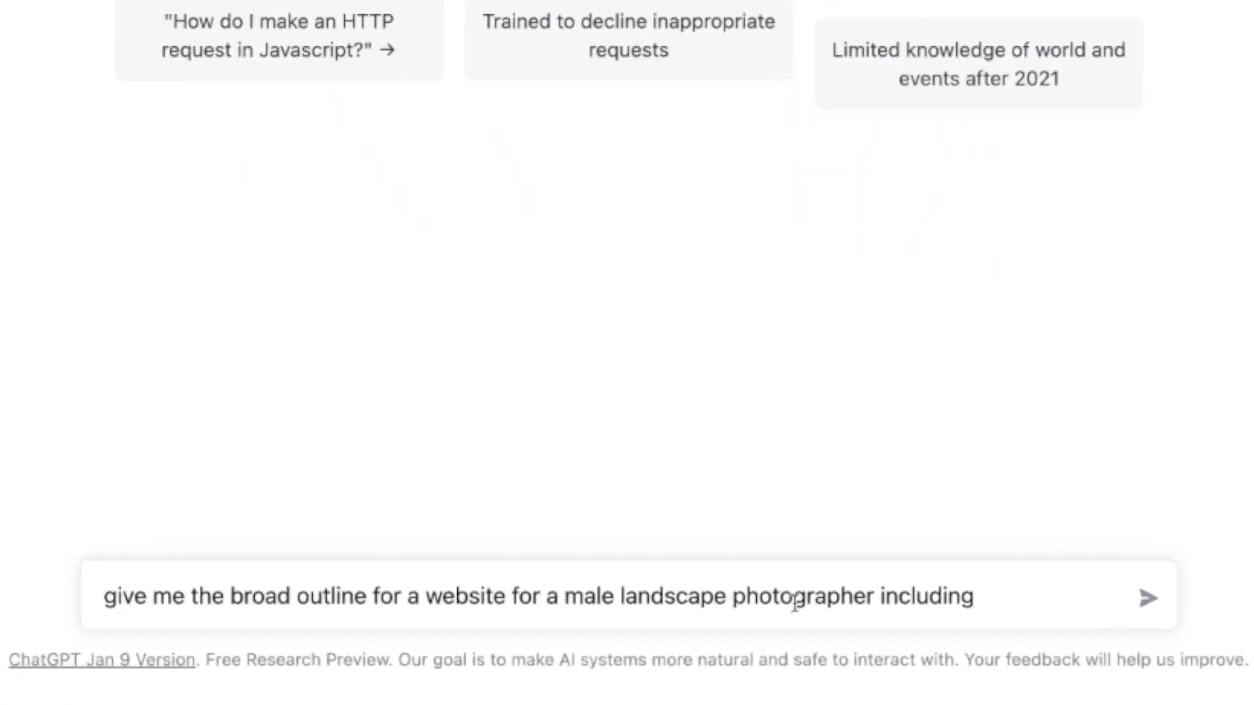
pyautogui.write(', tagline, call to action button, section for features, and details about the photog')
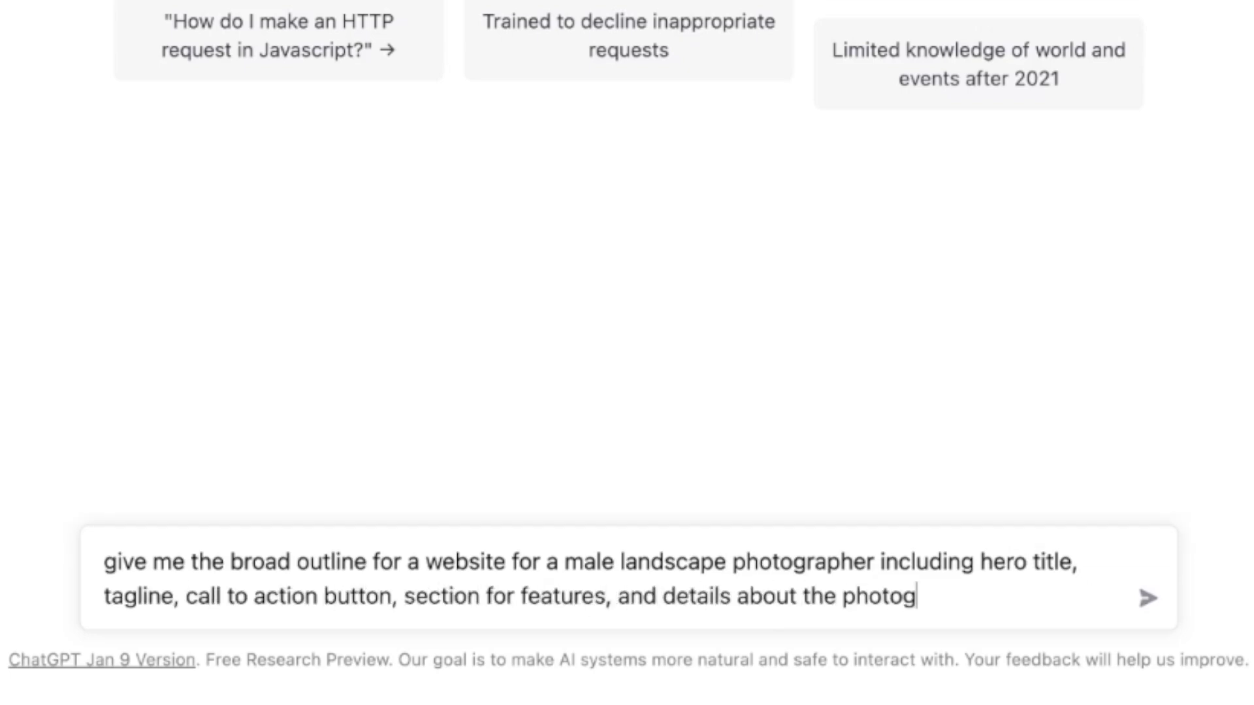
pyautogui.write('the end, include a contact section.')
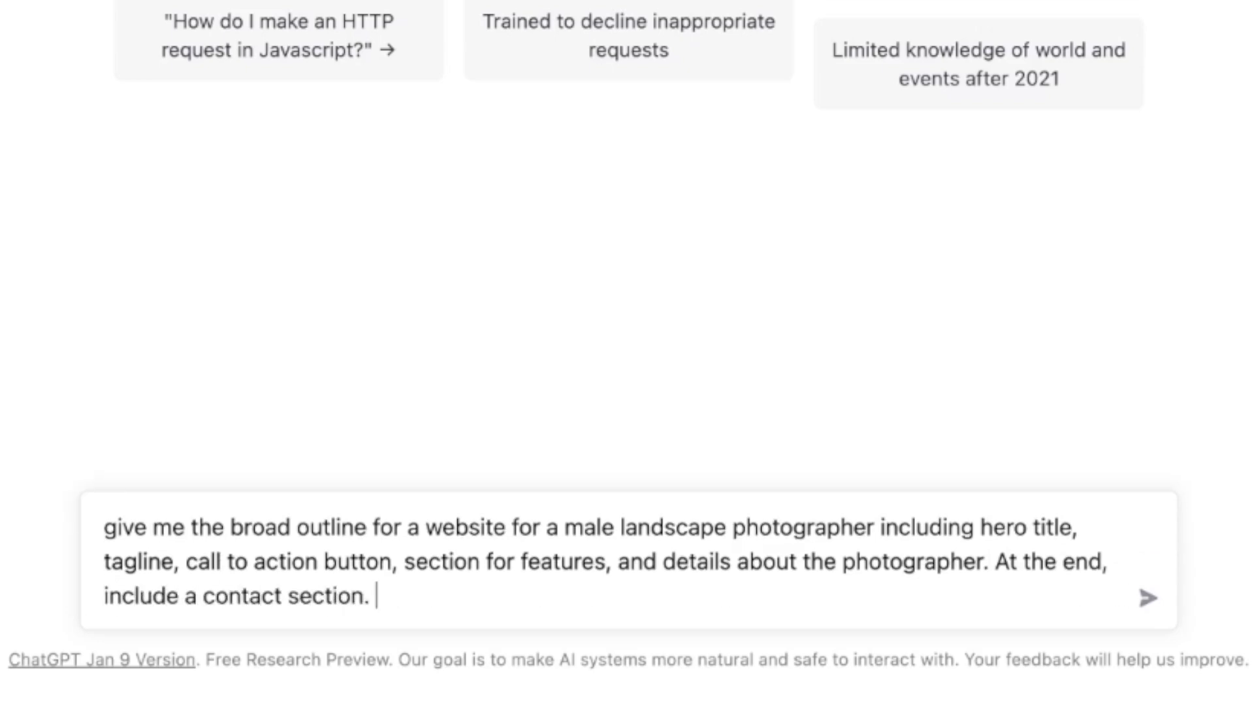
pyautogui.press('Return')
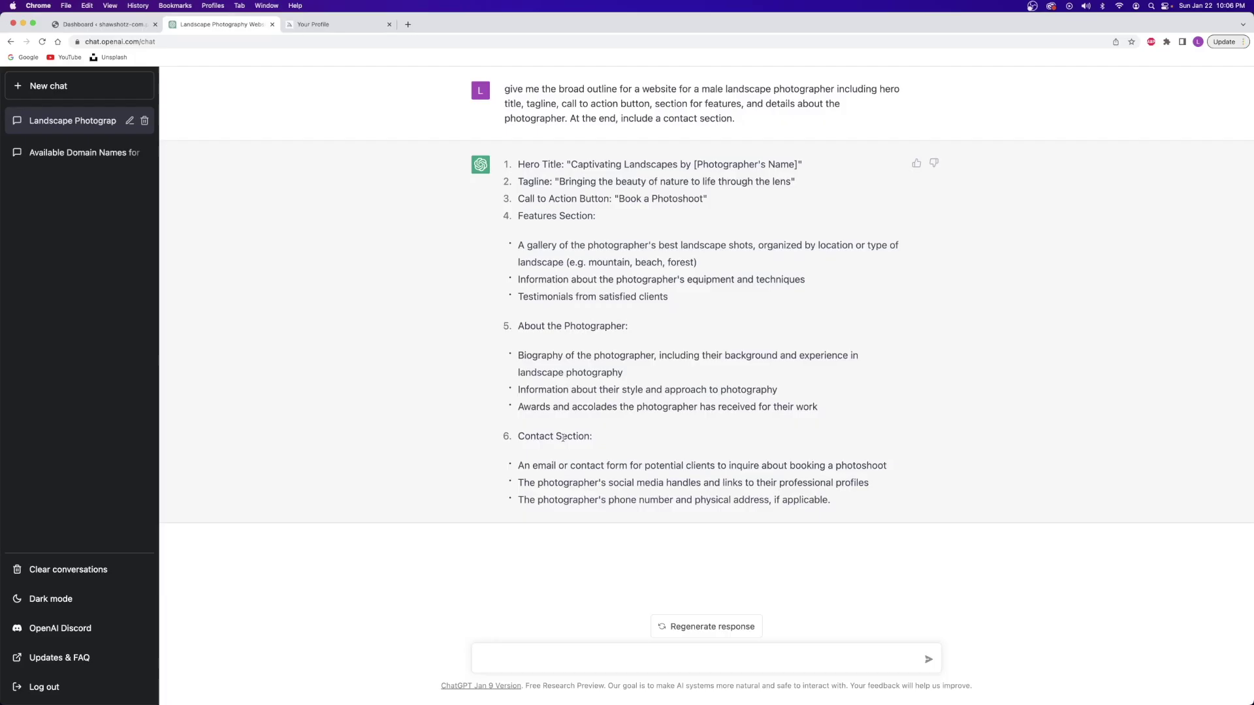
# Step: Request ready-to-paste ChatGPT copy for every website section and review the reply
pyautogui.write('please provide content for each of th')
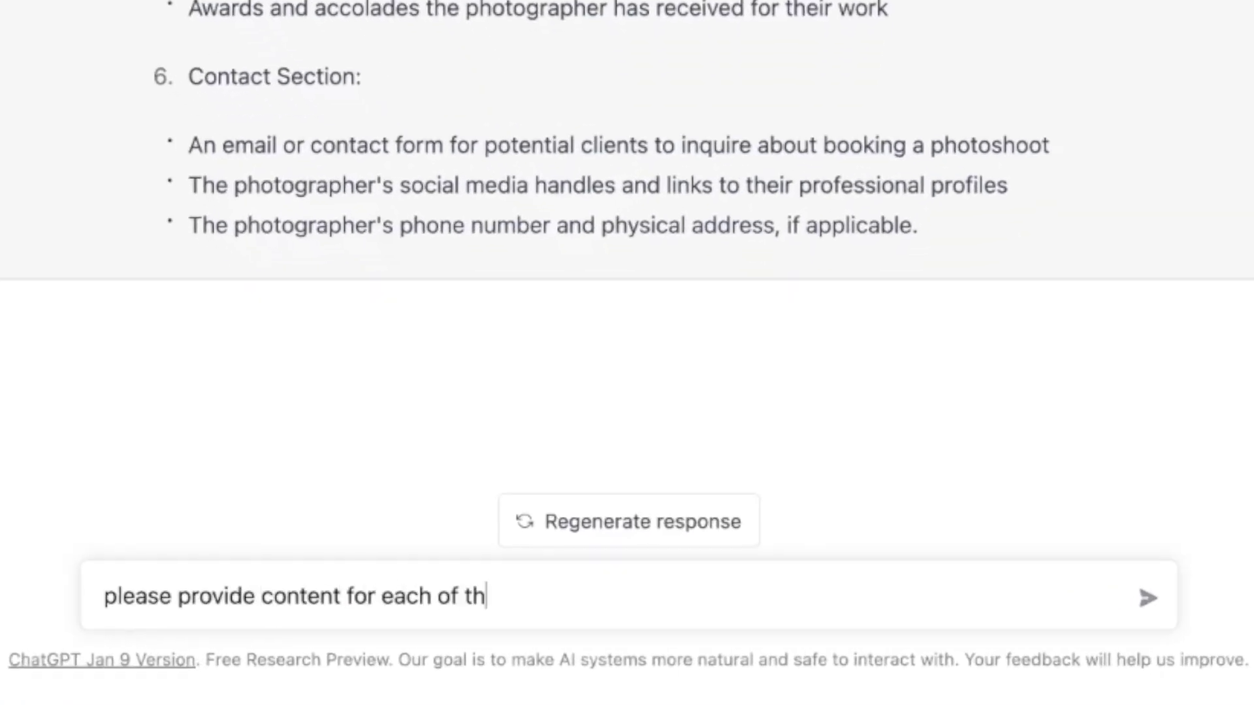
pyautogui.write('bsite.')
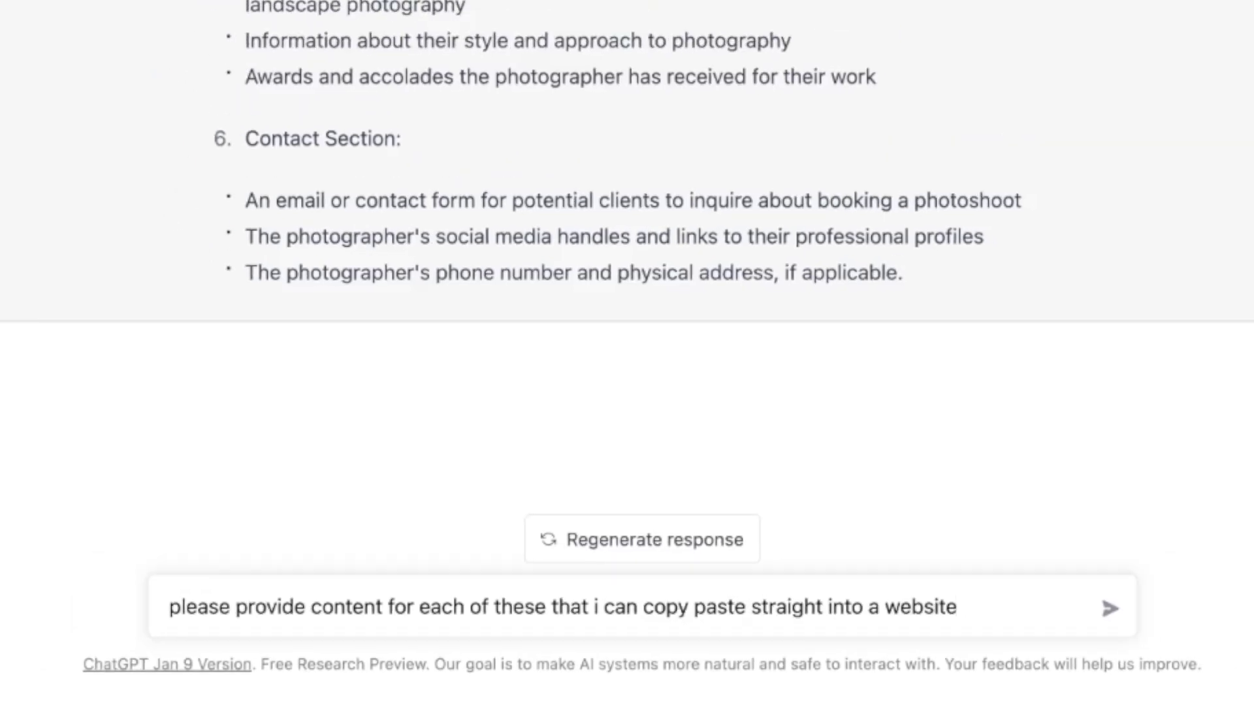
pyautogui.press('Return')
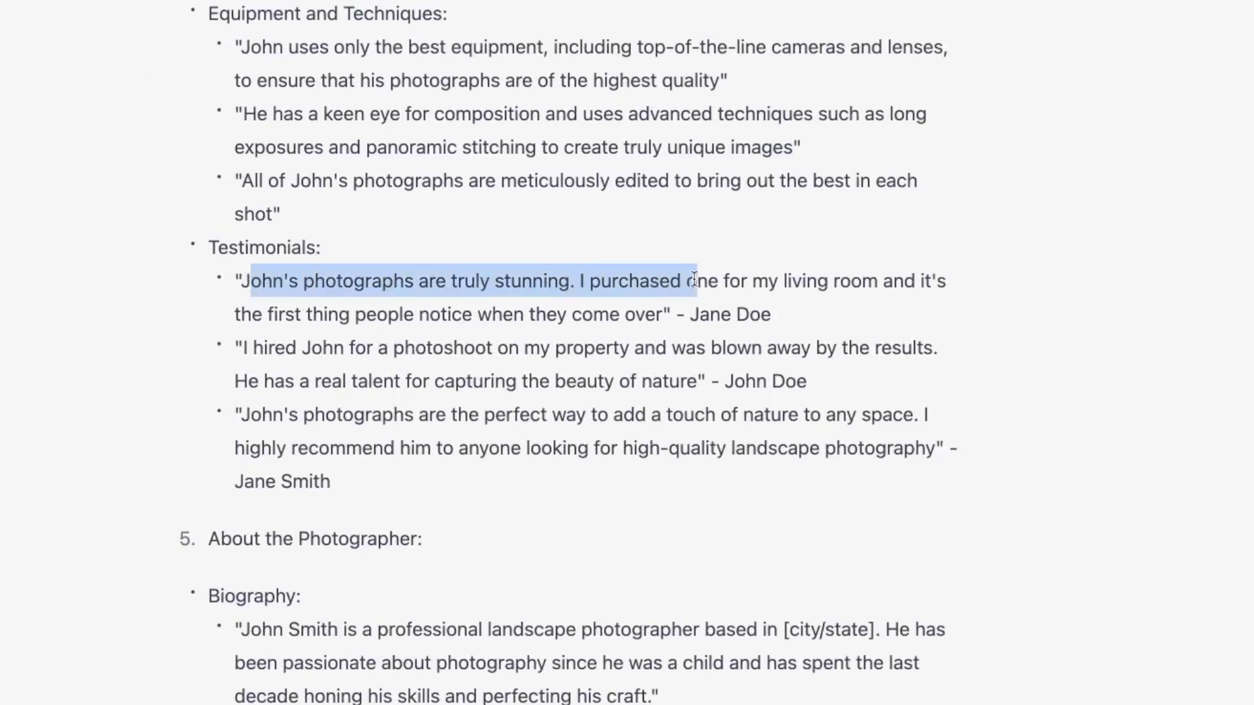
pyautogui.click(665, 330)
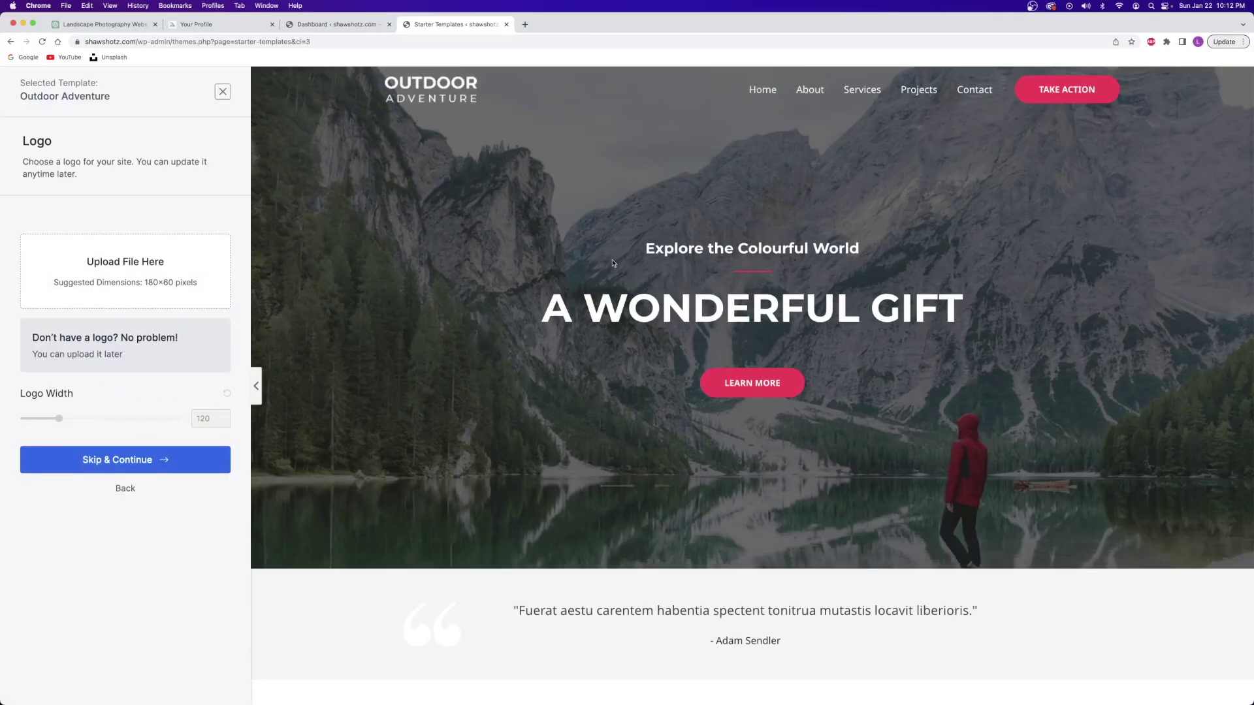
# Step: Review the enlarged photographer portfolio mockup in Midjourney and download the foggy mountain photo
pyautogui.click(272, 27)
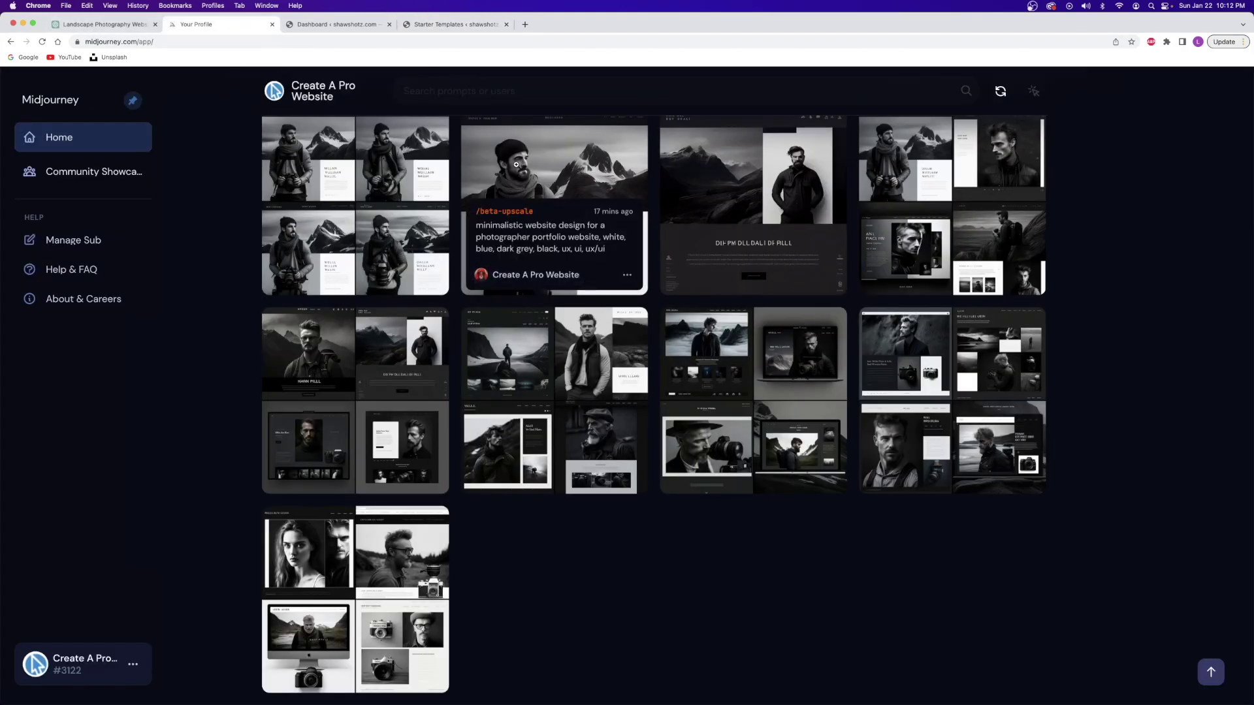
pyautogui.click(601, 275)
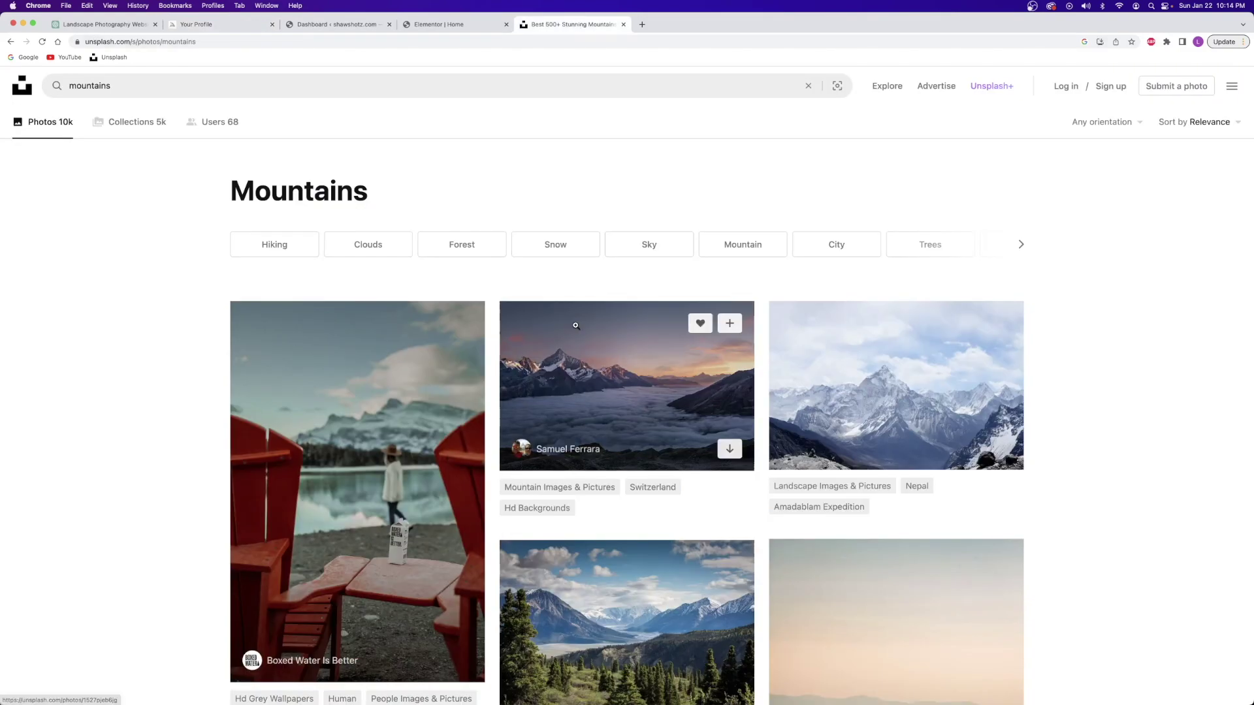
pyautogui.click(727, 423)
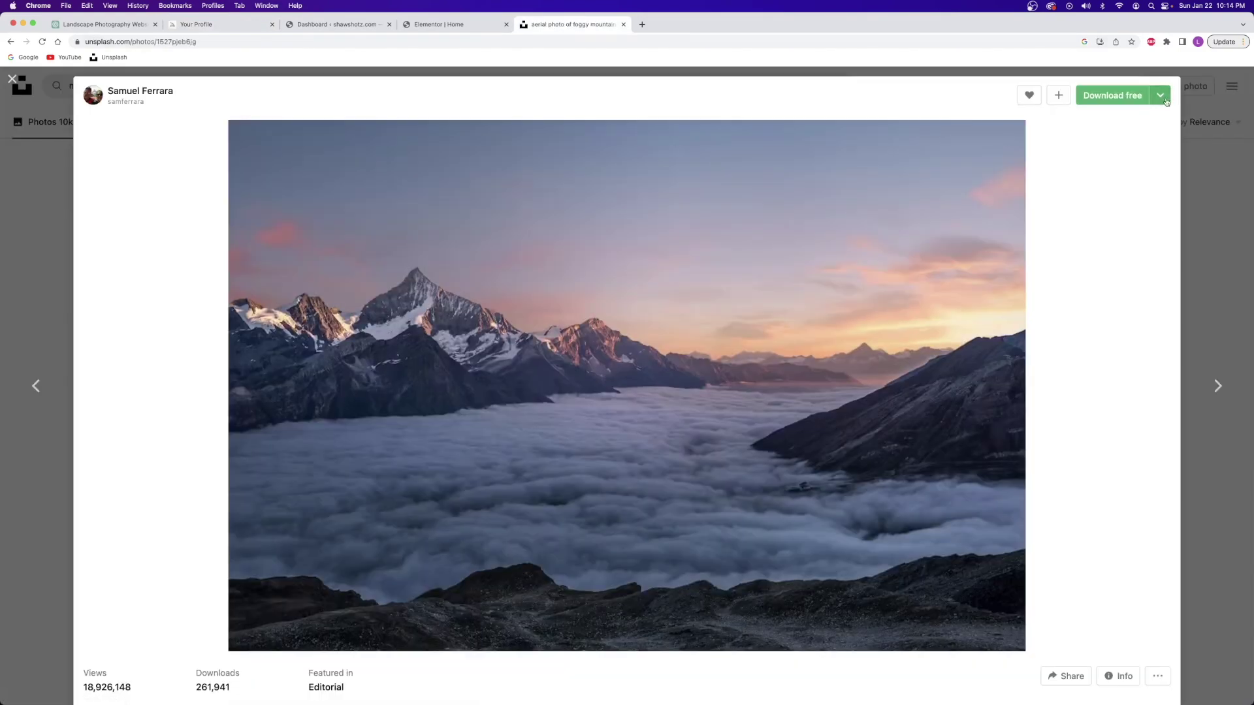
pyautogui.click(1119, 92)
pyautogui.click(230, 74)
pyautogui.press('super+w')
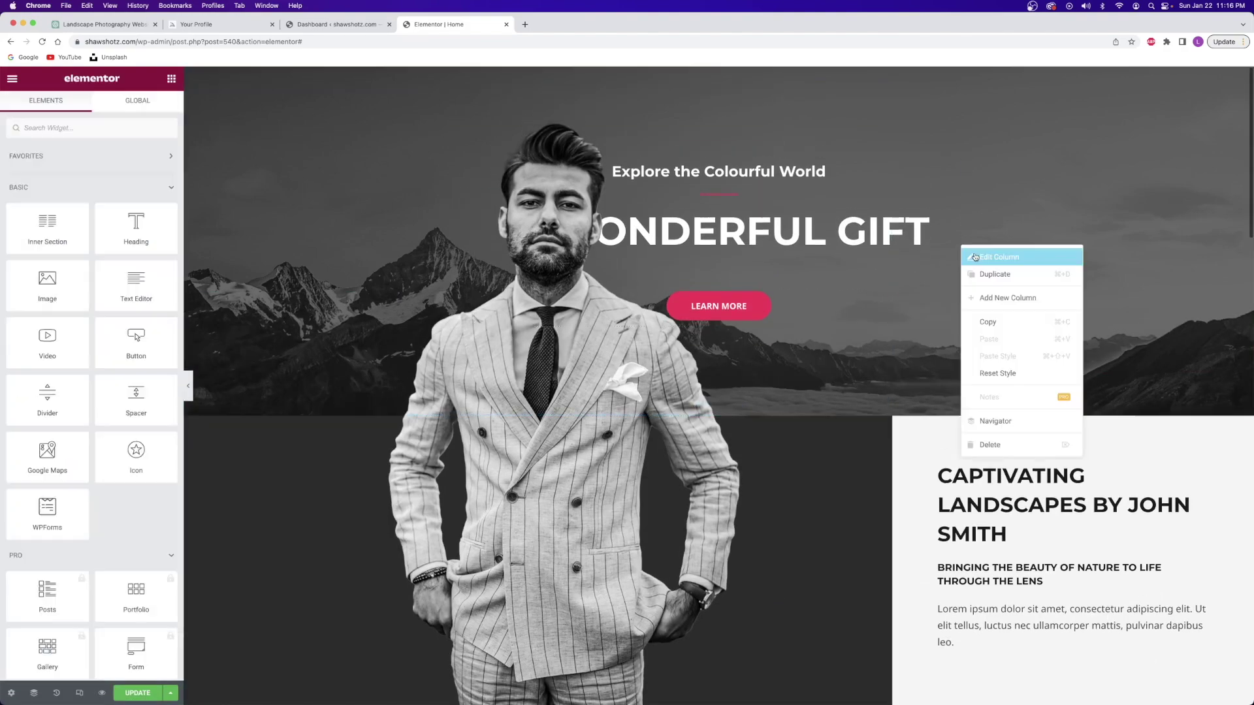
# Step: Edit the hero column's settings, then compare the live site with the Midjourney mockup
pyautogui.click(1239, 169)
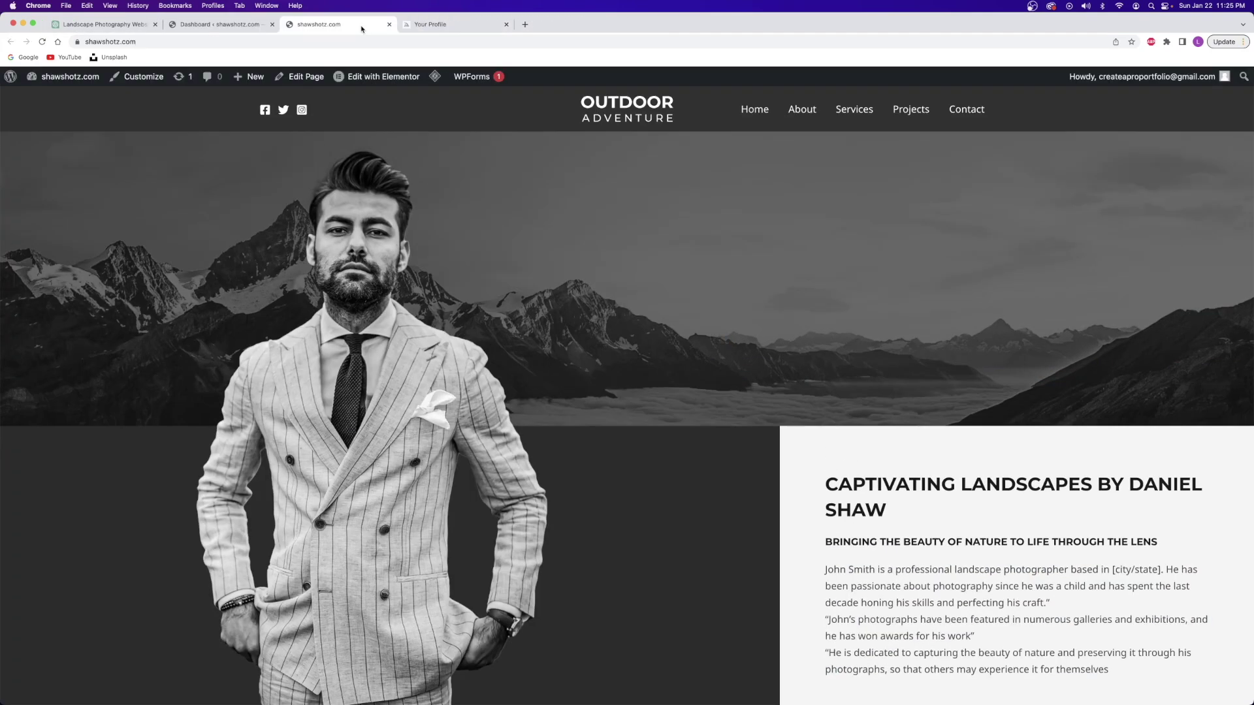
pyautogui.click(434, 26)
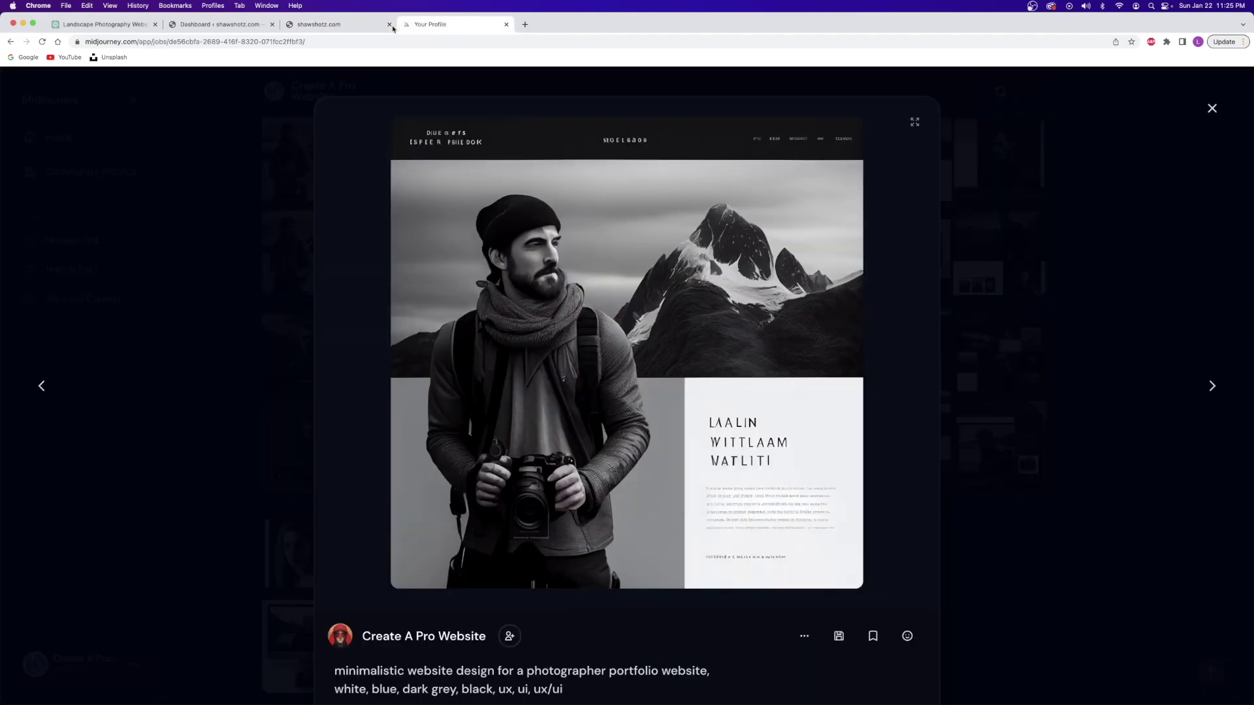
pyautogui.click(347, 26)
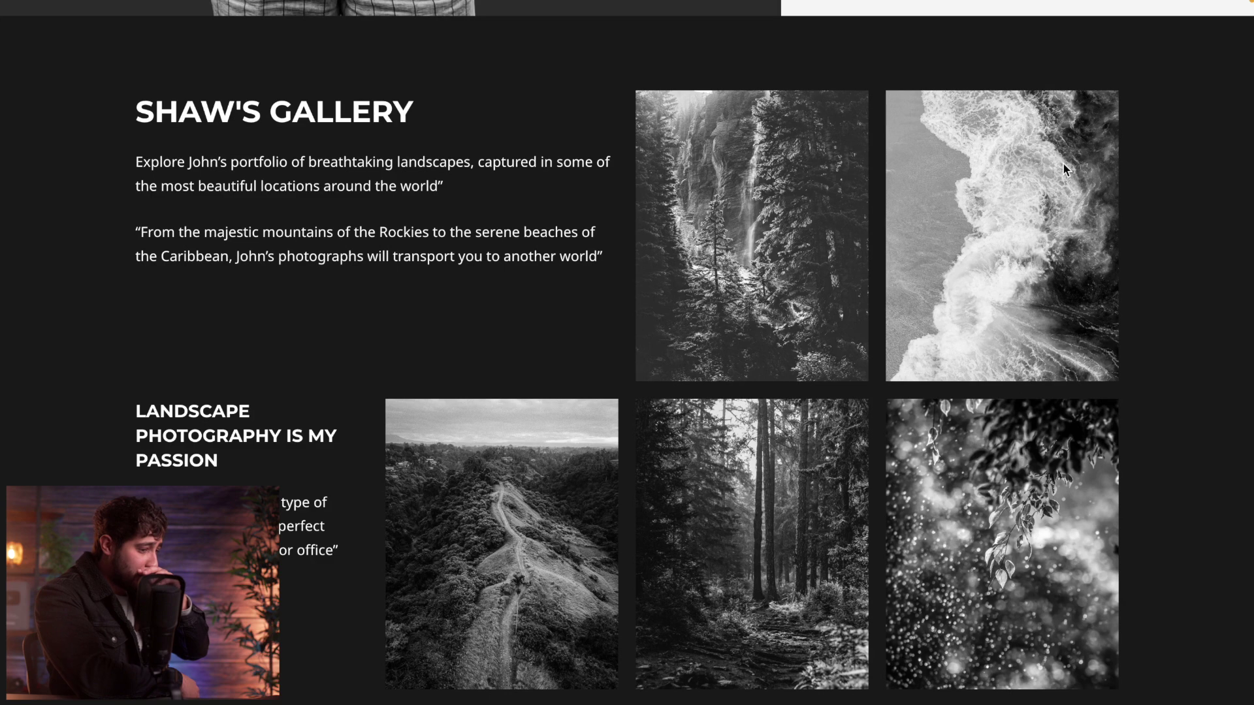
pyautogui.scroll(-1, 1063, 165)
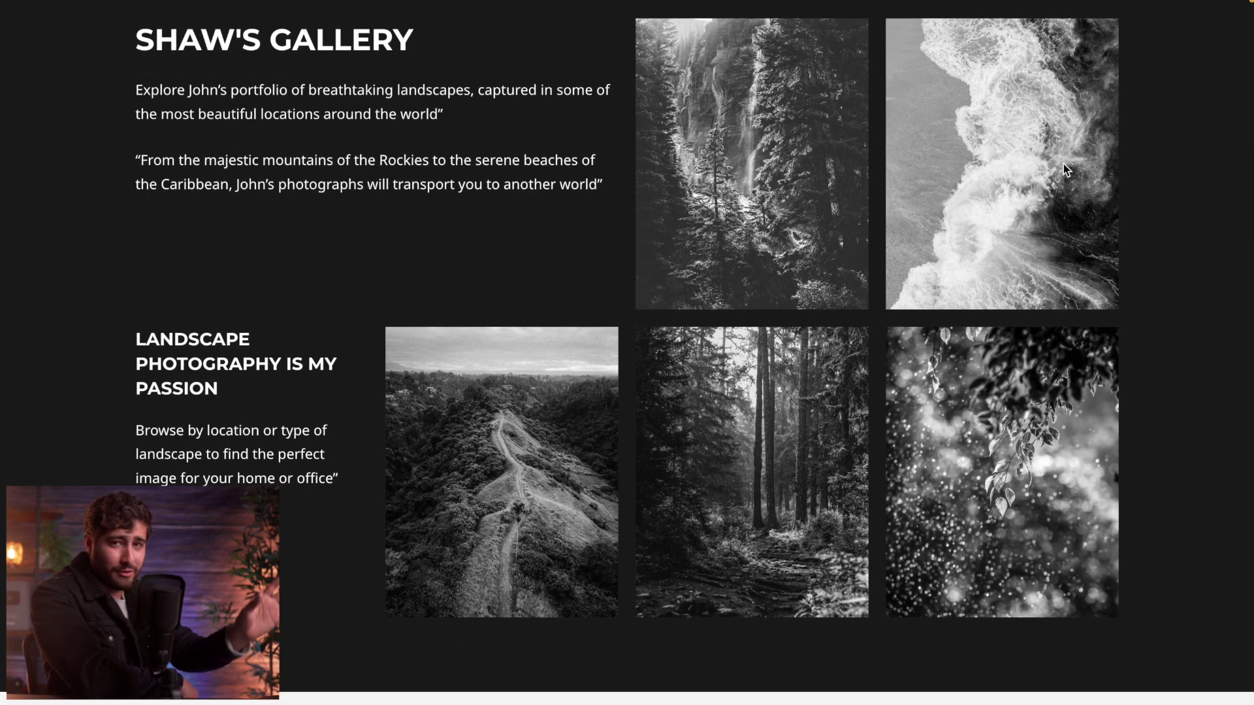
pyautogui.scroll(-8, 1063, 164)
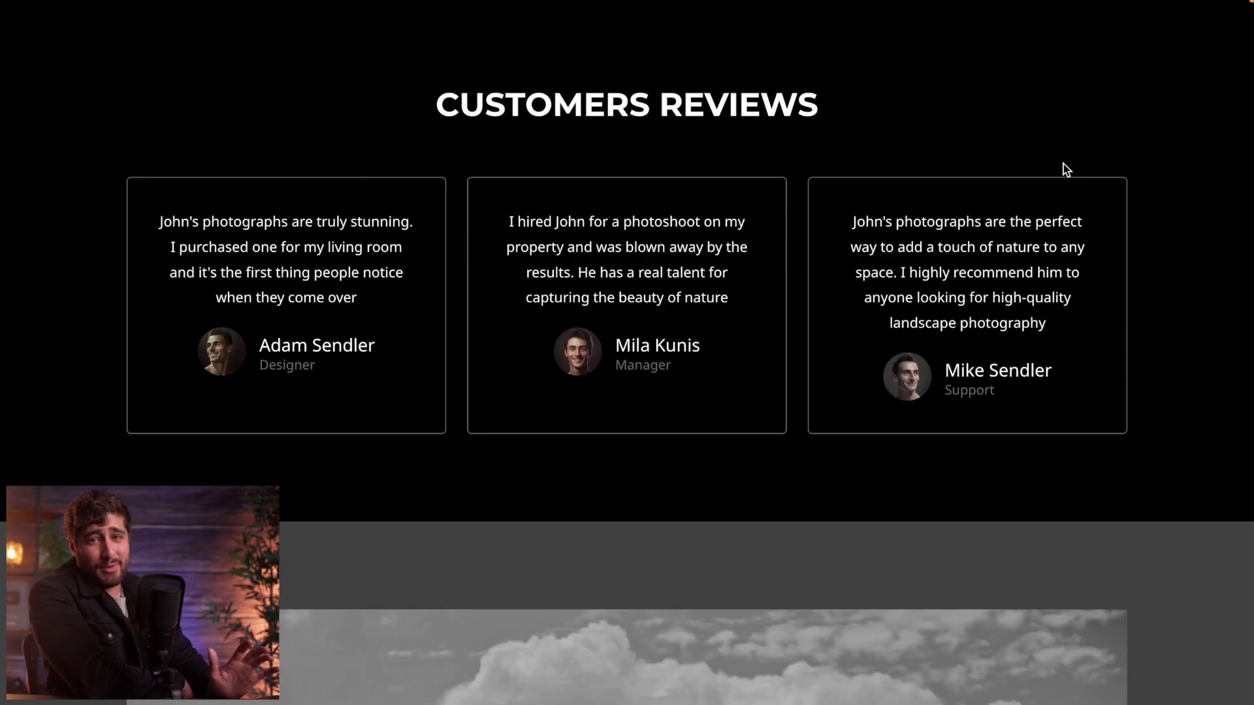
pyautogui.scroll(1, 1062, 169)
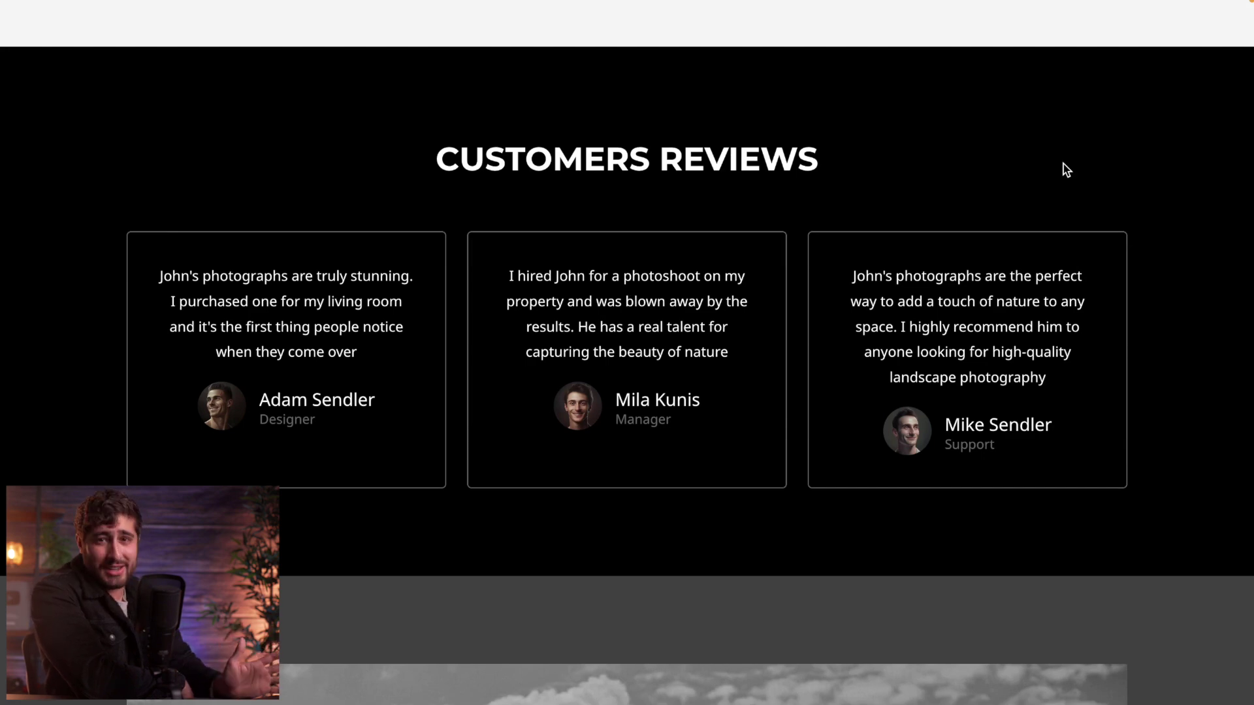
pyautogui.scroll(-7, 1066, 170)
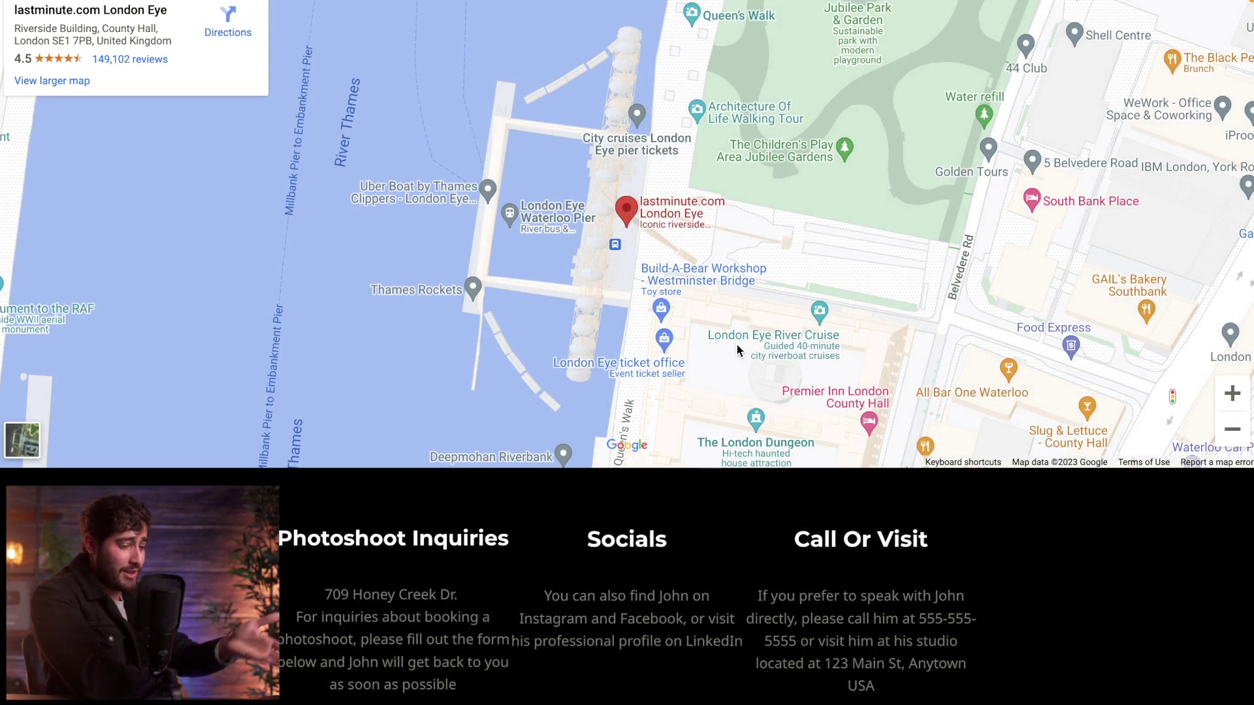
pyautogui.scroll(-3, 735, 343)
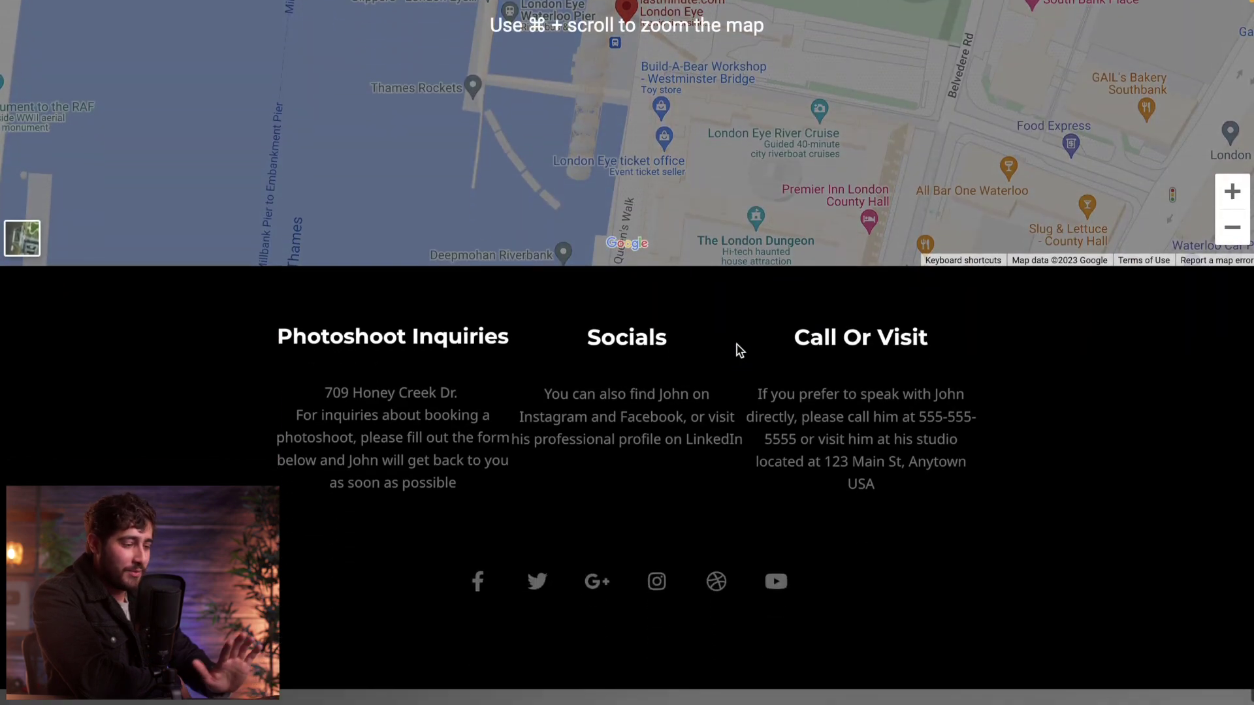
pyautogui.scroll(-9, 736, 345)
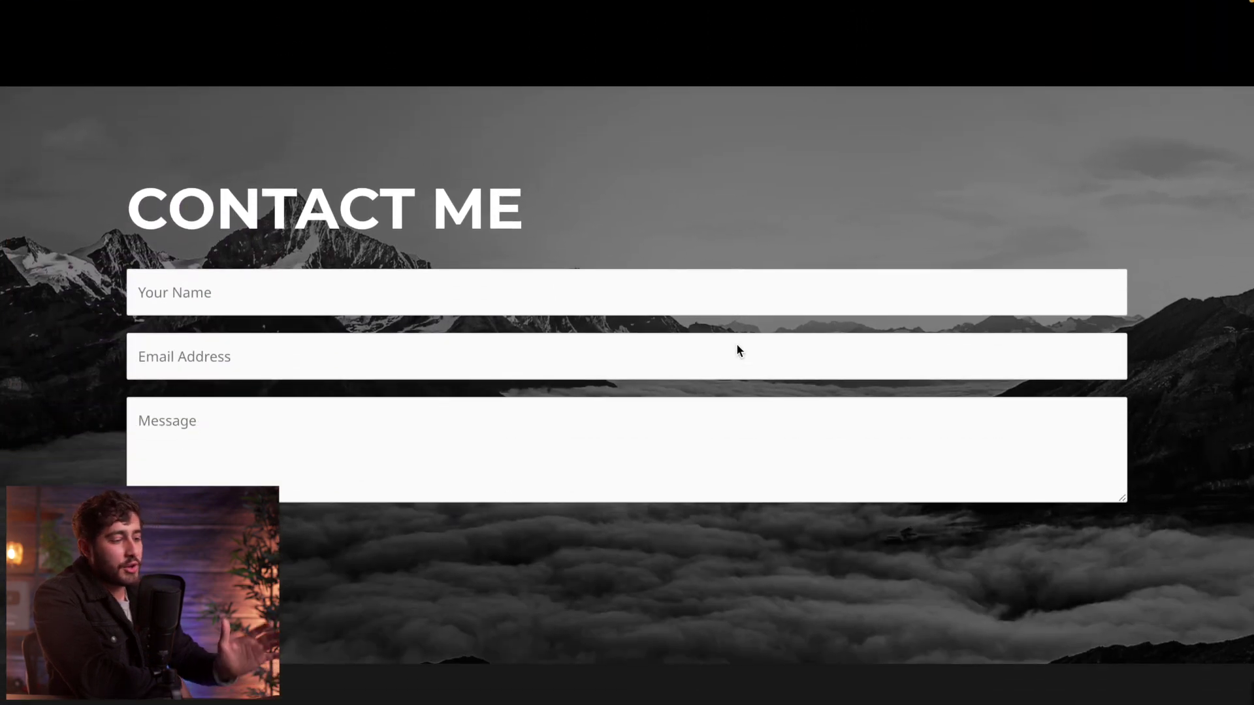
pyautogui.scroll(-1, 737, 345)
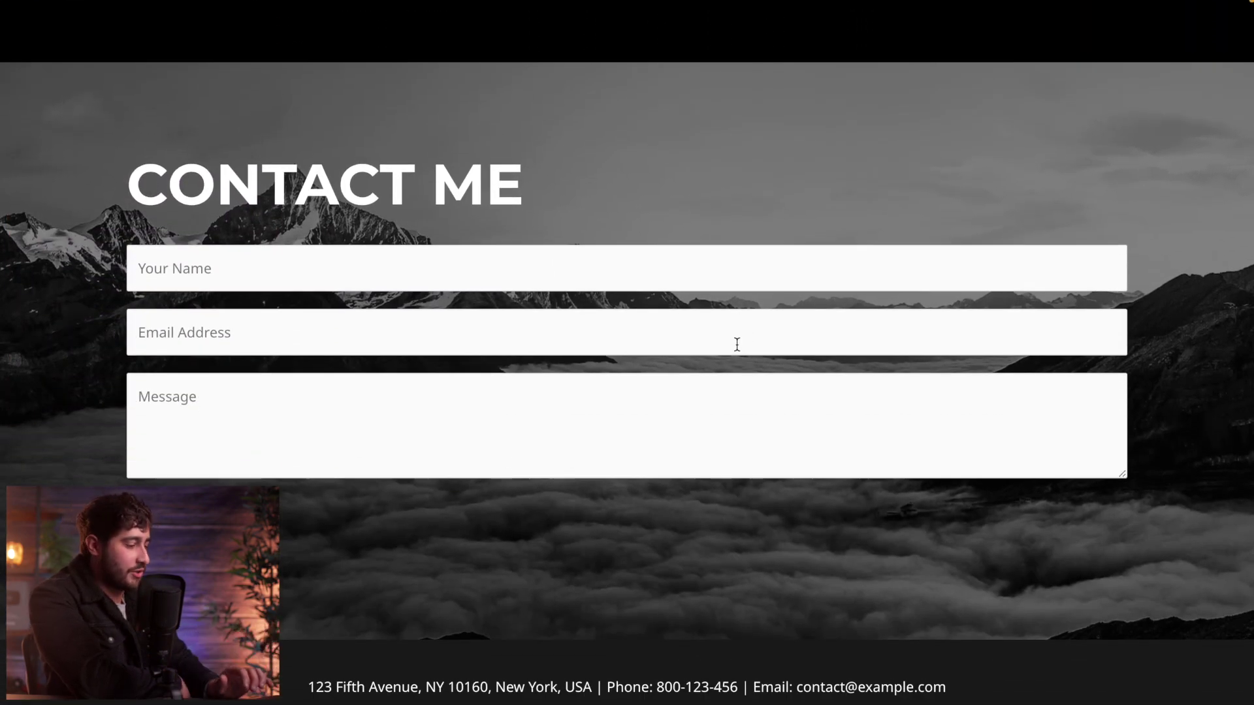